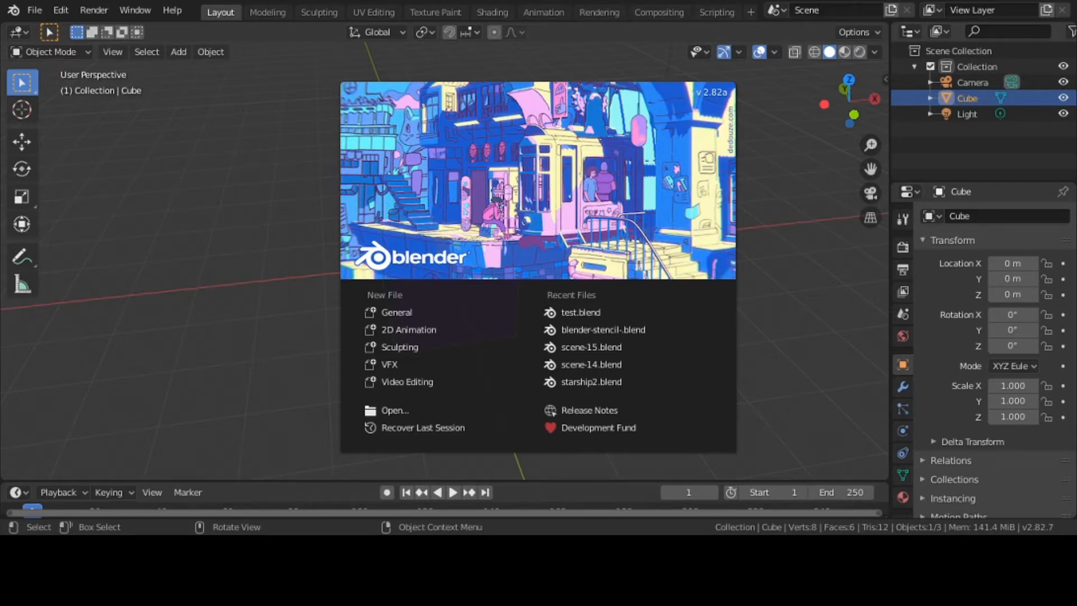
Dismiss the splash screen, inspect the default cube, and switch to the Texture Paint workspace
{"action": "left_click", "coordinate": [770, 160]}
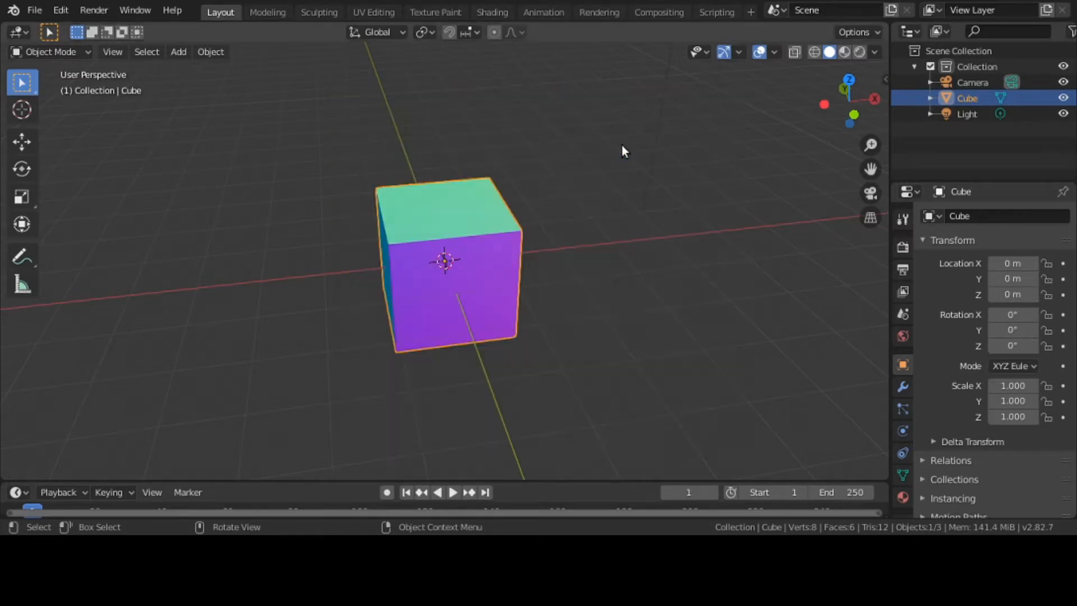
{"action": "middle_click_drag", "start_coordinate": [462, 189], "coordinate": [620, 238]}
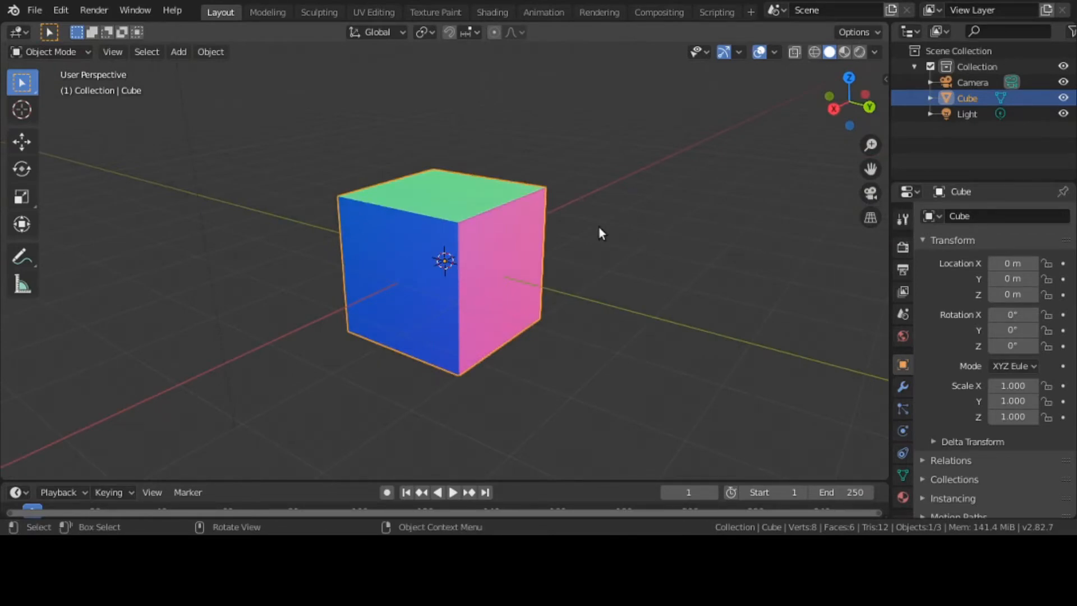
{"action": "scroll", "coordinate": [598, 227], "scroll_direction": "down", "scroll_amount": 1}
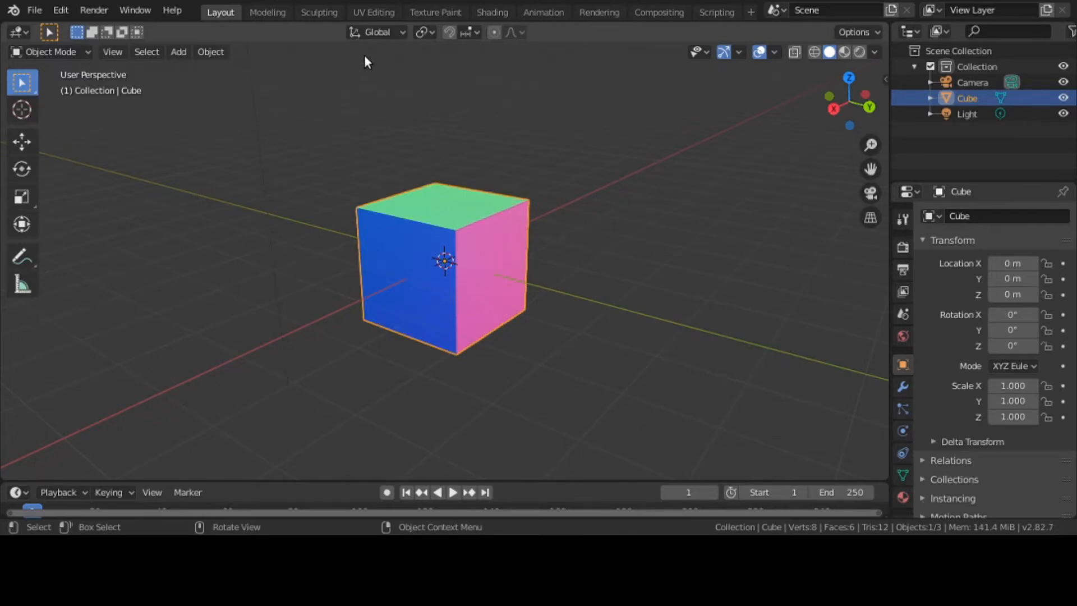
{"action": "left_click", "coordinate": [429, 14]}
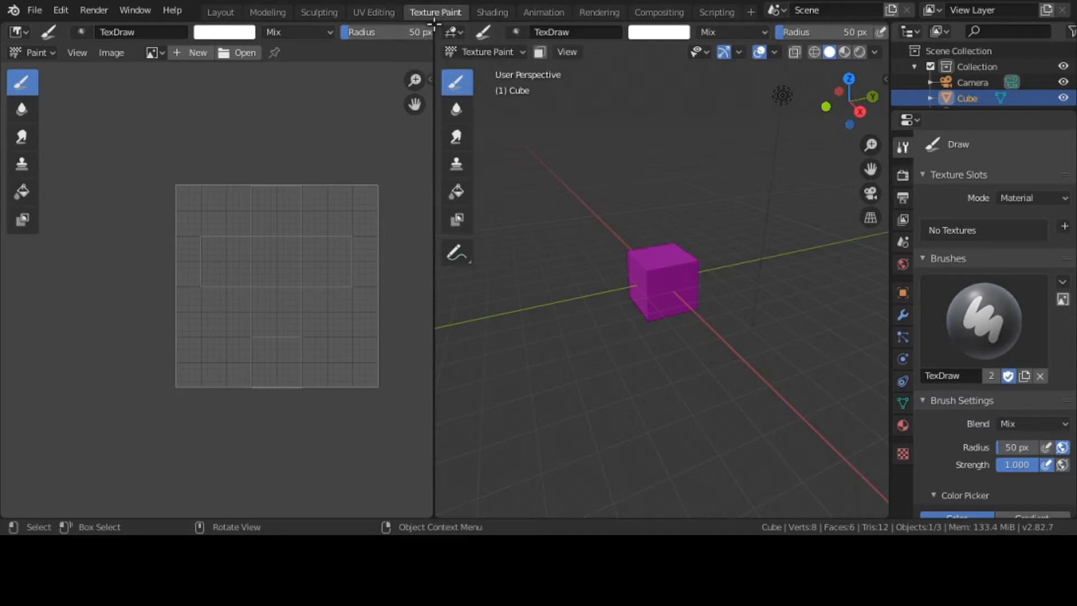
Create a new blank 1024 × 1024 px image named color with a green fill of H 0.311, S 0.748, V 0.671
{"action": "left_click", "coordinate": [190, 52]}
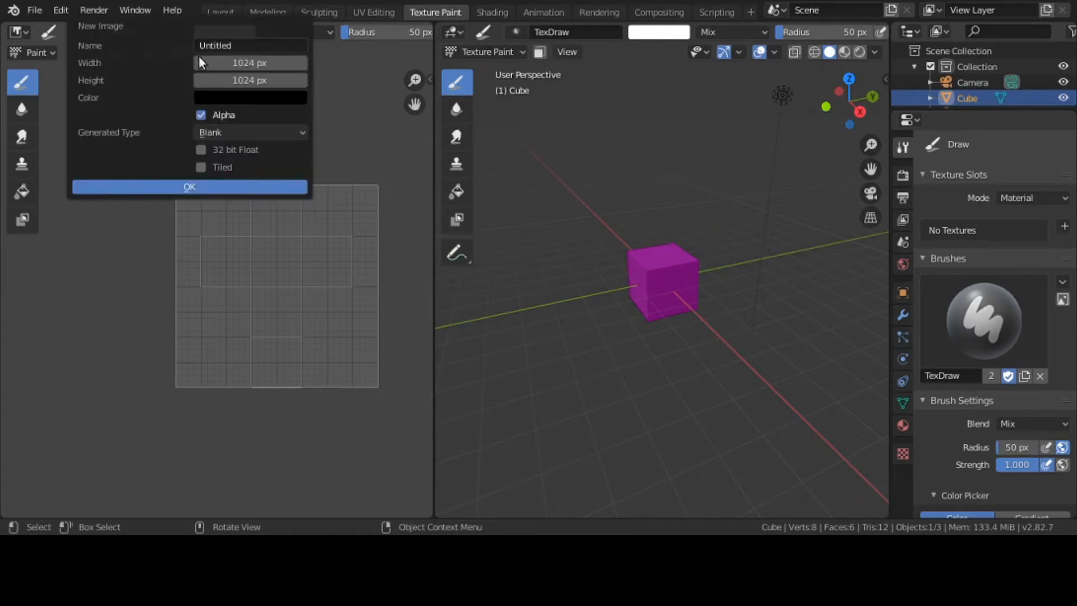
{"action": "left_click", "coordinate": [245, 46]}
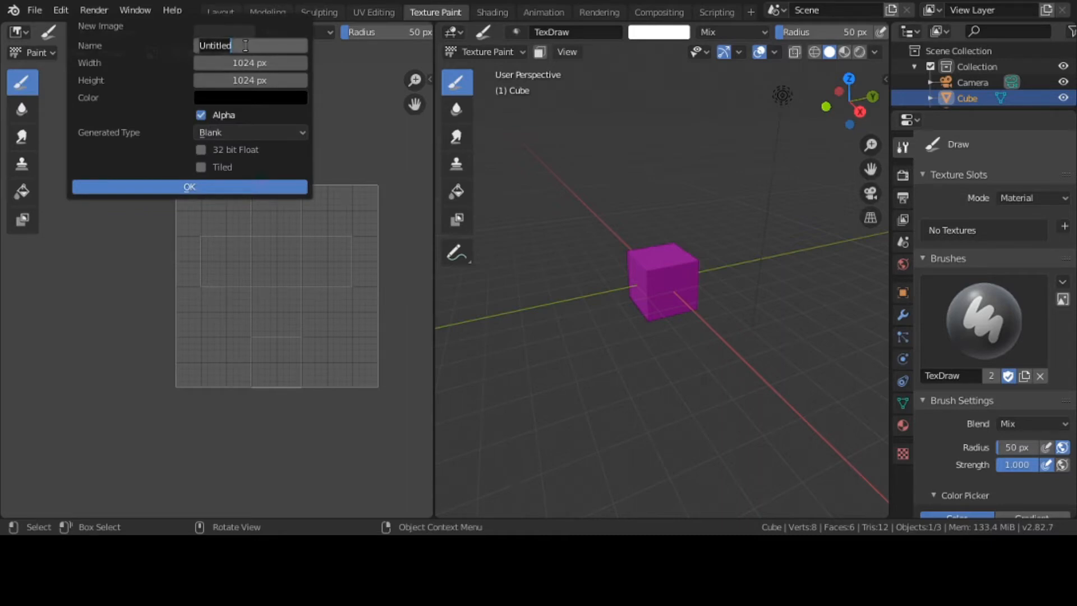
{"action": "type", "text": "color"}
{"action": "key", "text": "Return"}
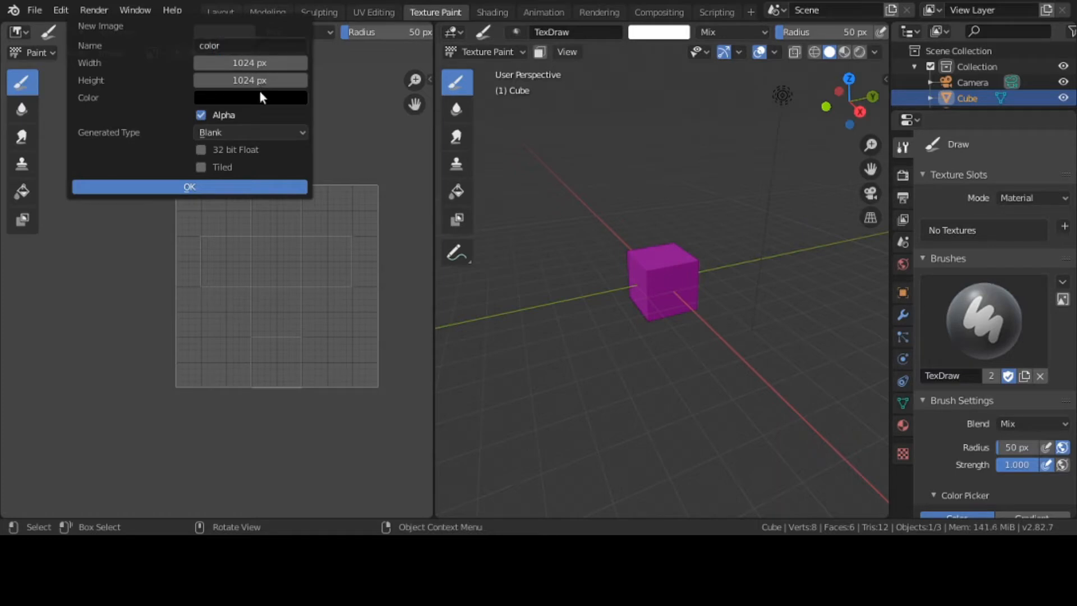
{"action": "left_click", "coordinate": [259, 98]}
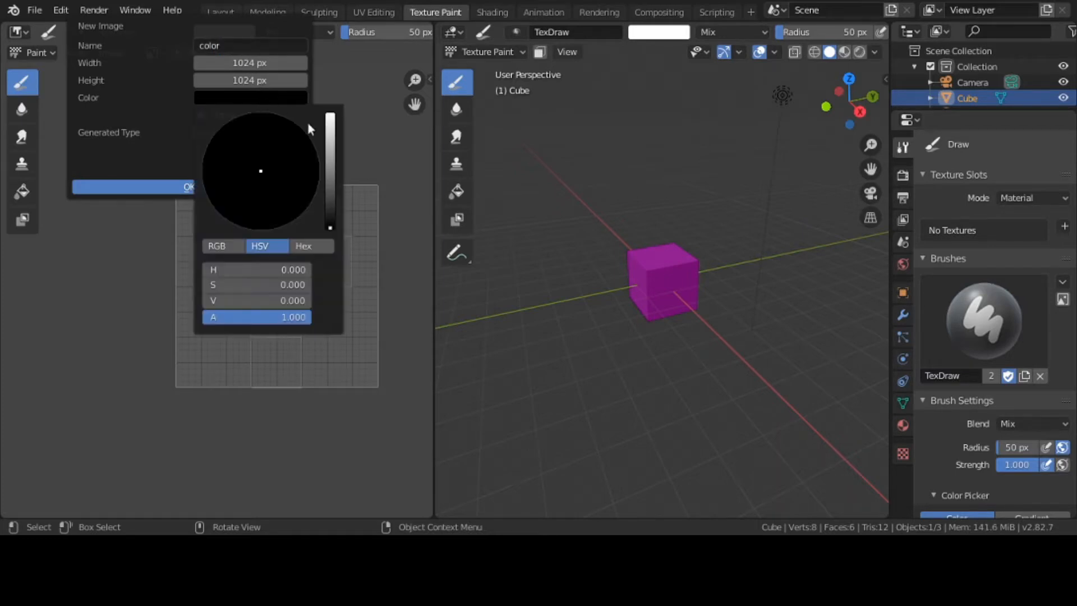
{"action": "left_click", "coordinate": [331, 151]}
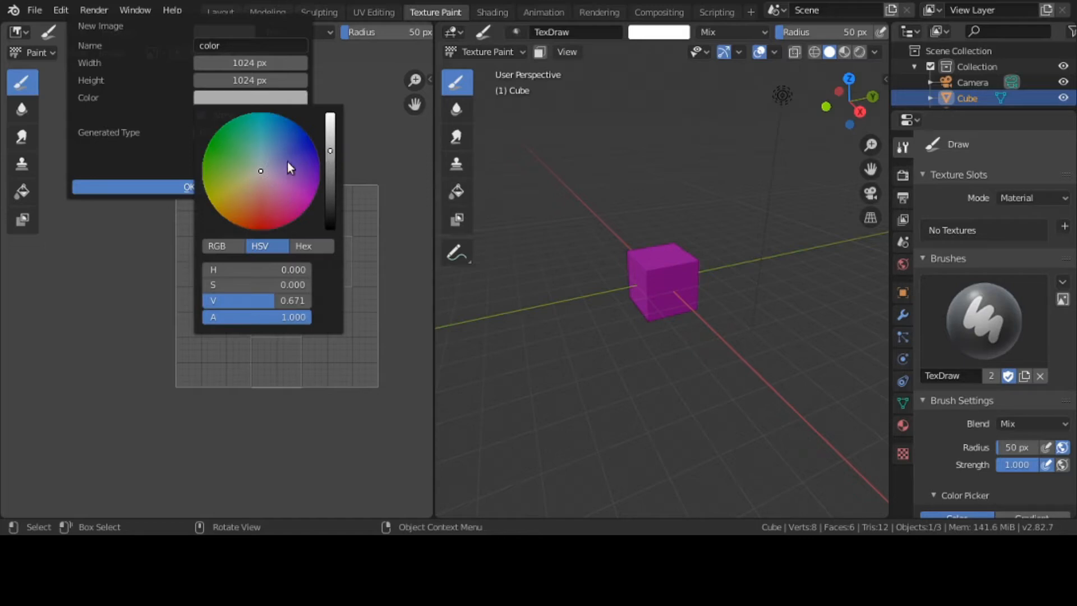
{"action": "left_click_drag", "start_coordinate": [256, 169], "coordinate": [218, 153]}
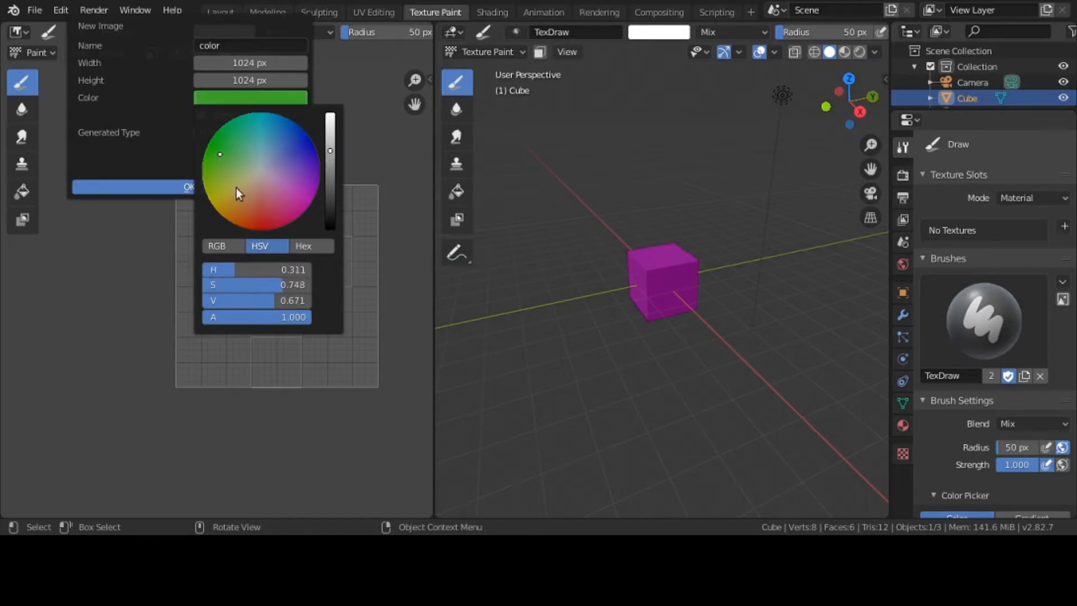
{"action": "left_click", "coordinate": [157, 179]}
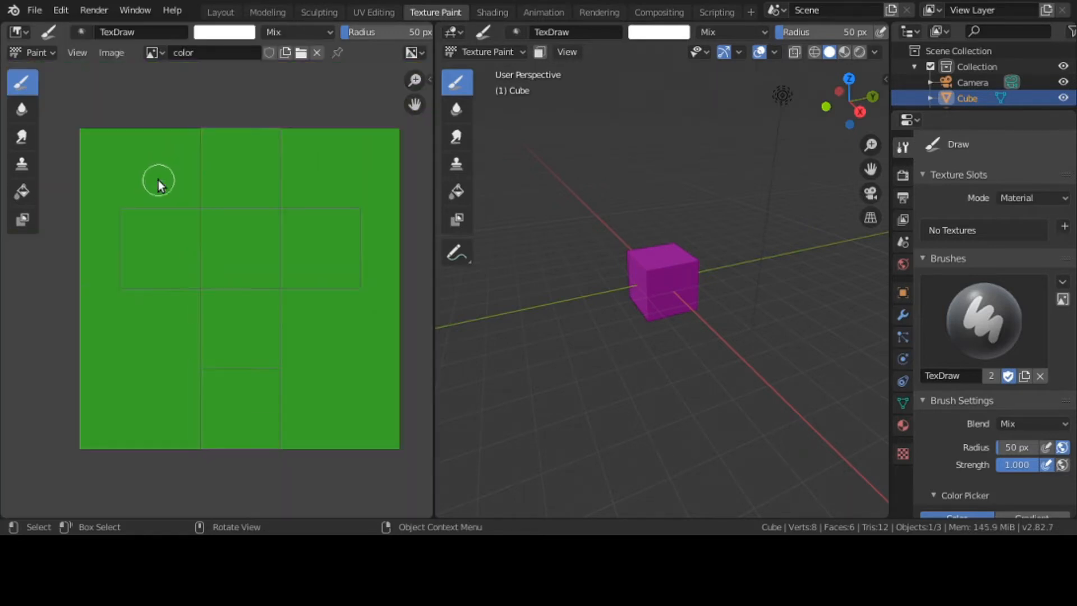
{"action": "scroll", "coordinate": [158, 180], "scroll_direction": "down", "scroll_amount": 3}
{"action": "scroll", "coordinate": [158, 180], "scroll_direction": "up", "scroll_amount": 3}
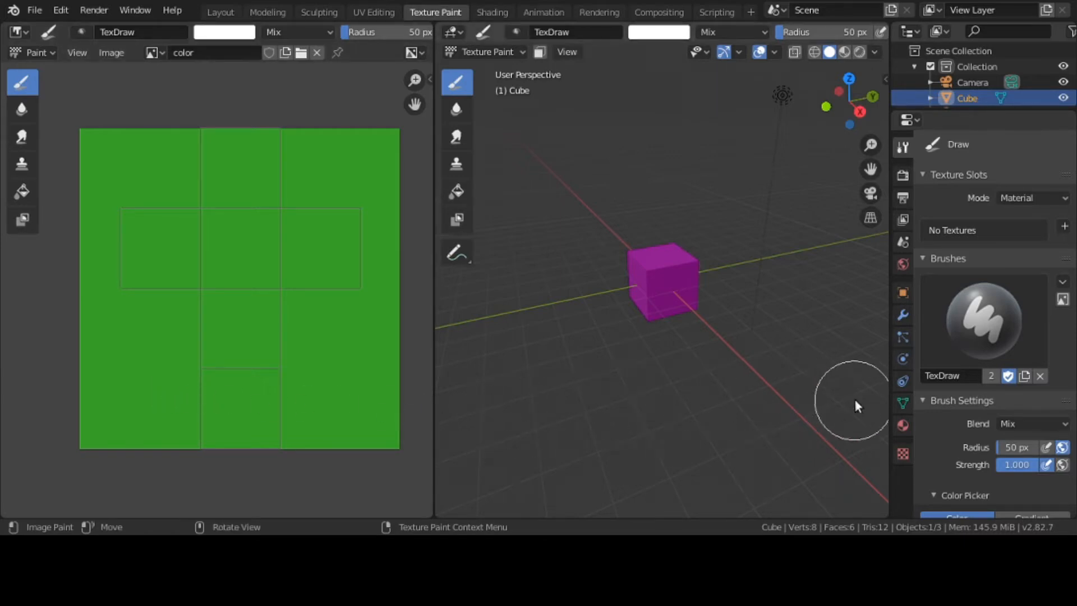
Feed the cube material's Base Color with an Image Texture that uses the color image
{"action": "left_click", "coordinate": [904, 426]}
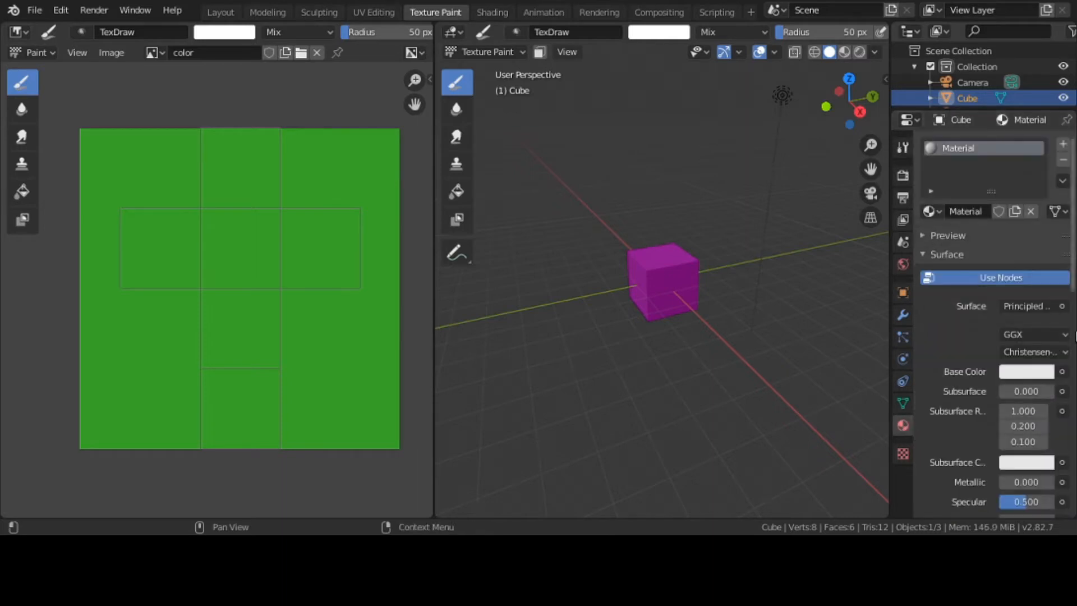
{"action": "left_click", "coordinate": [1061, 371]}
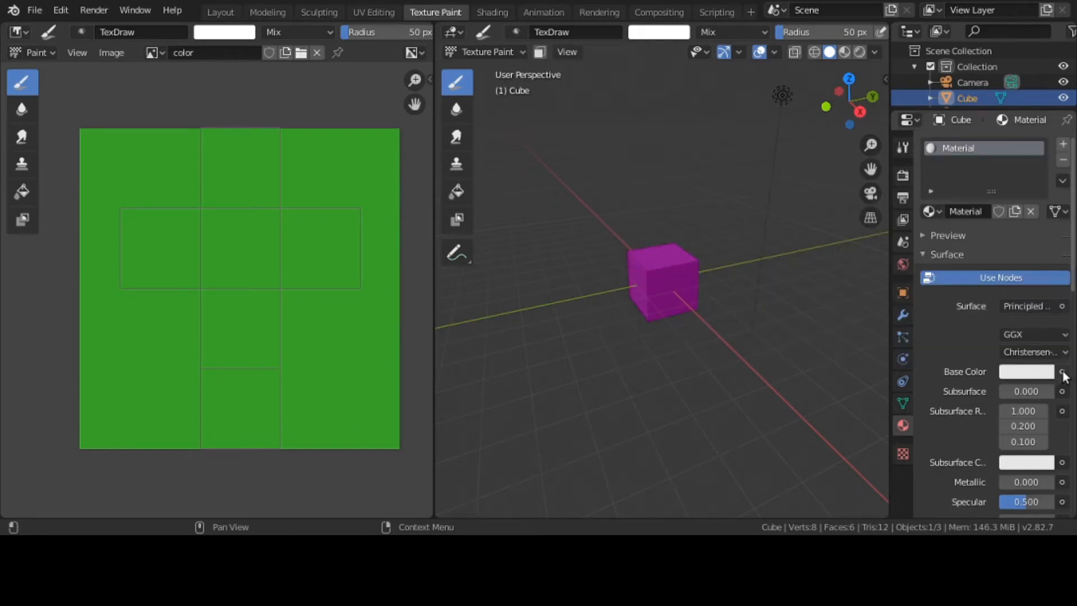
{"action": "left_click", "coordinate": [1061, 372]}
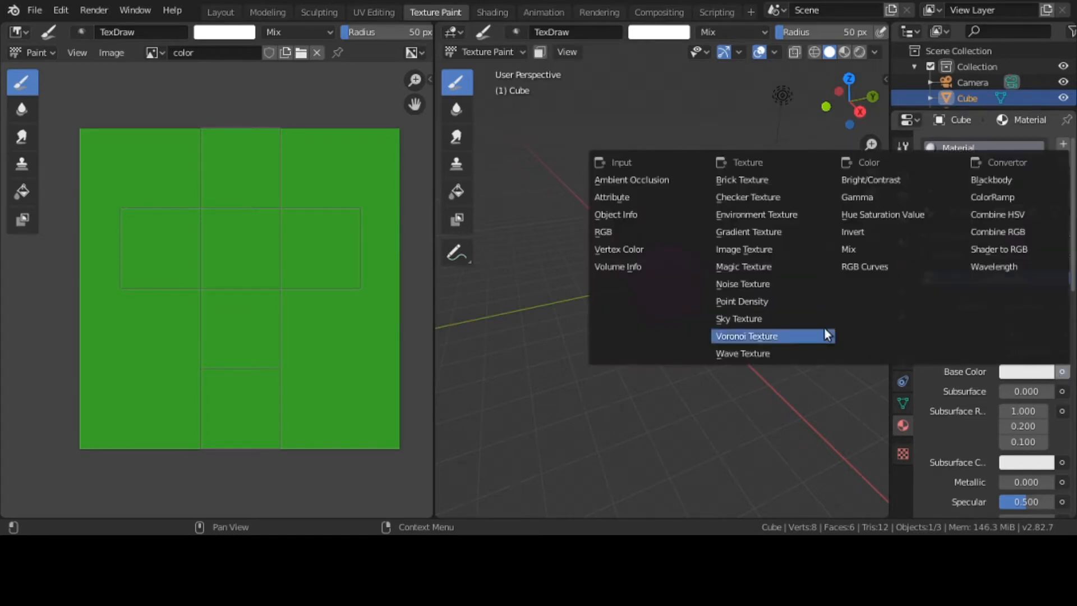
{"action": "left_click", "coordinate": [779, 251]}
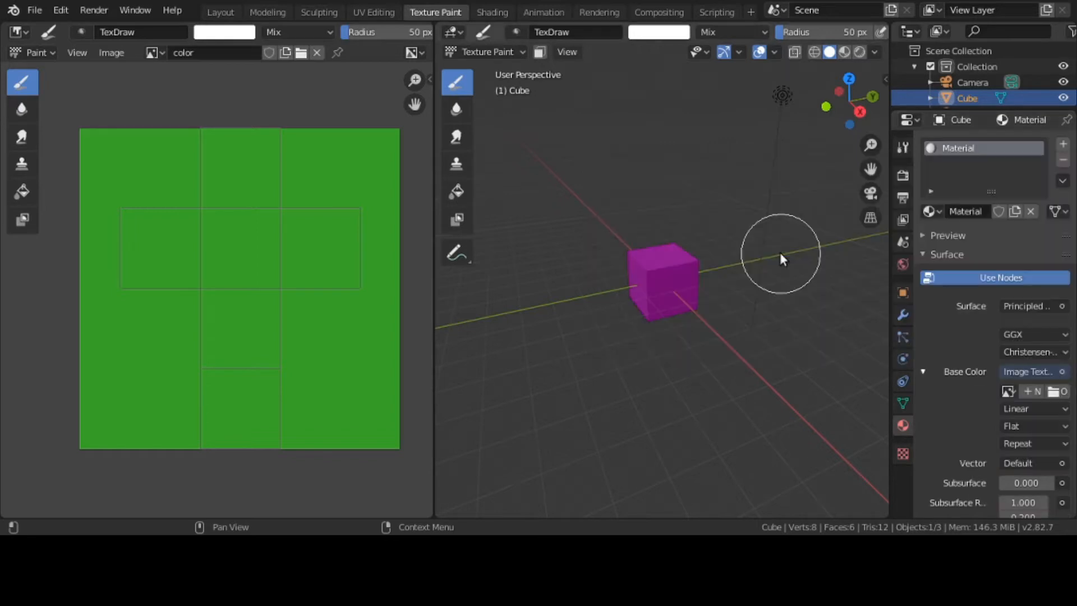
{"action": "left_click", "coordinate": [1012, 390]}
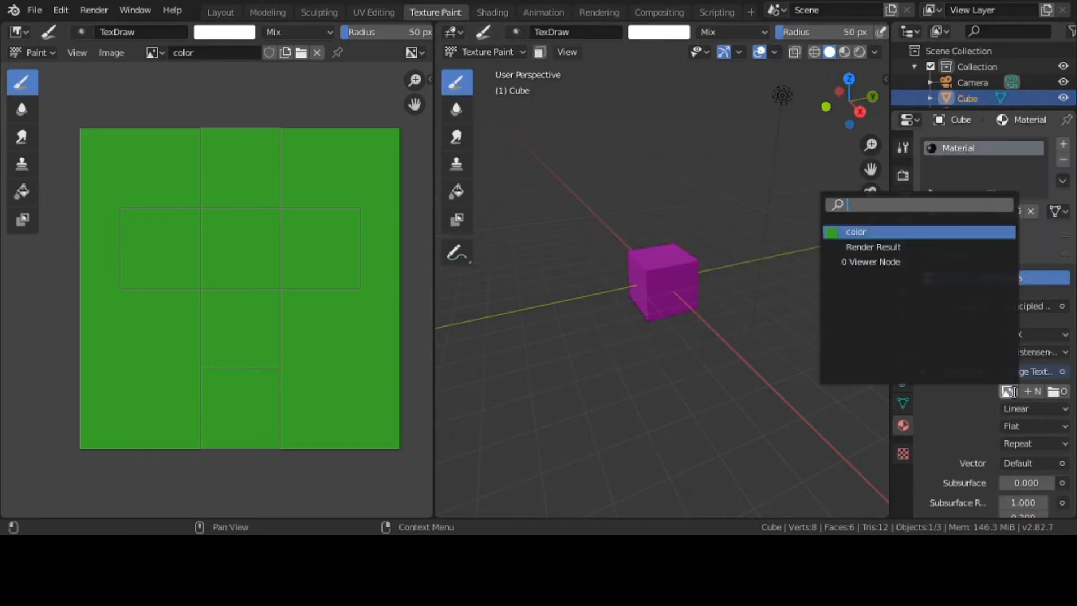
{"action": "left_click", "coordinate": [890, 233]}
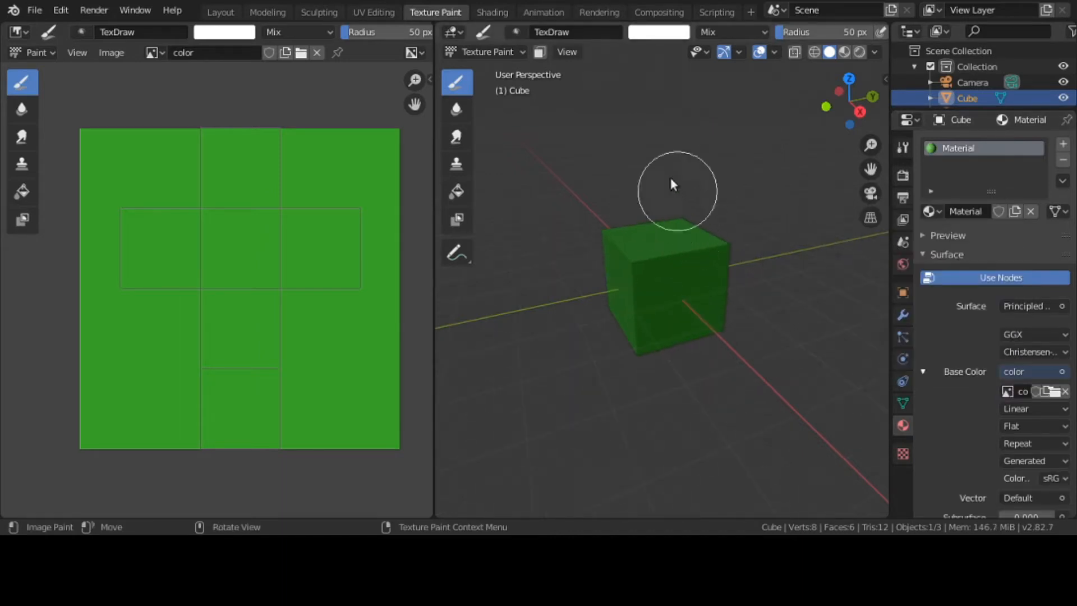
Set the brush colour to blue, try a stroke across the cube's upper edge, and undo that stroke
{"action": "left_click", "coordinate": [643, 34]}
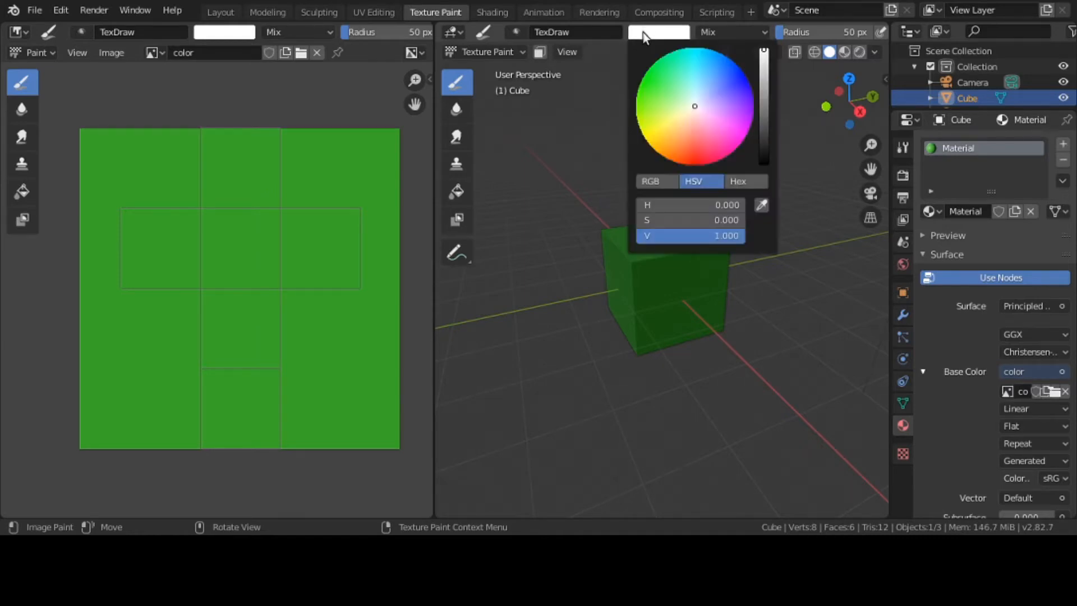
{"action": "left_click", "coordinate": [745, 85]}
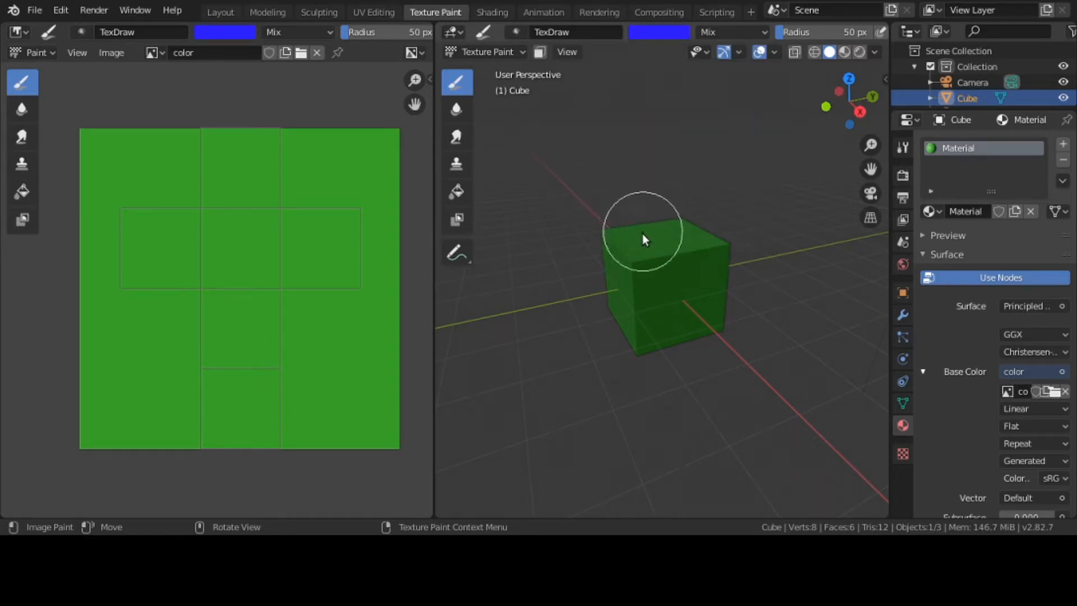
{"action": "mouse_move", "coordinate": [642, 234]}
{"action": "left_mouse_down"}
{"action": "mouse_move", "coordinate": [651, 247]}
{"action": "mouse_move", "coordinate": [679, 247]}
{"action": "left_mouse_up"}
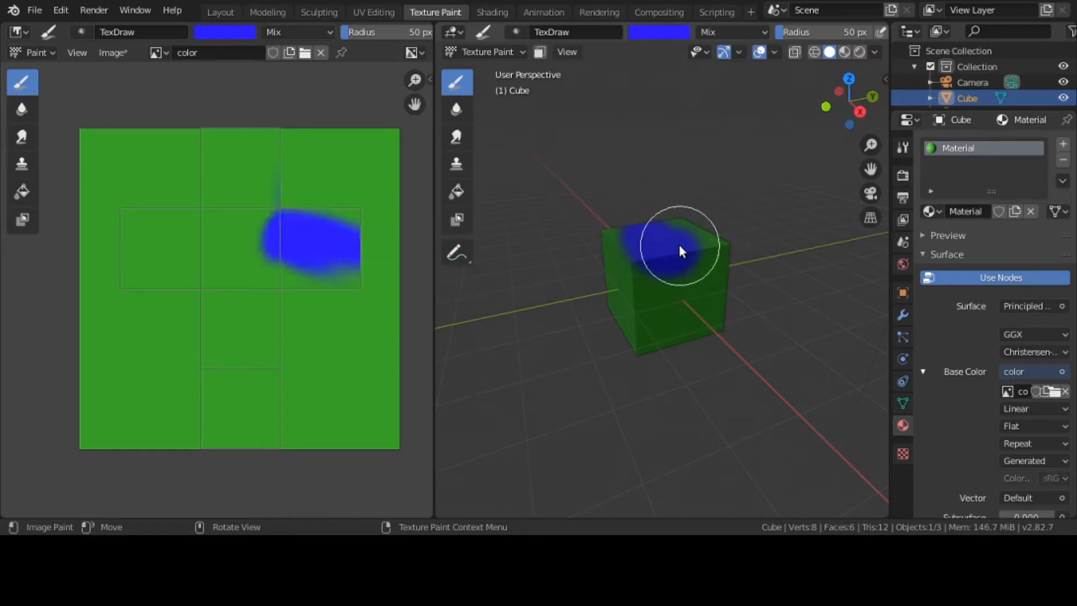
{"action": "key", "text": "ctrl+z"}
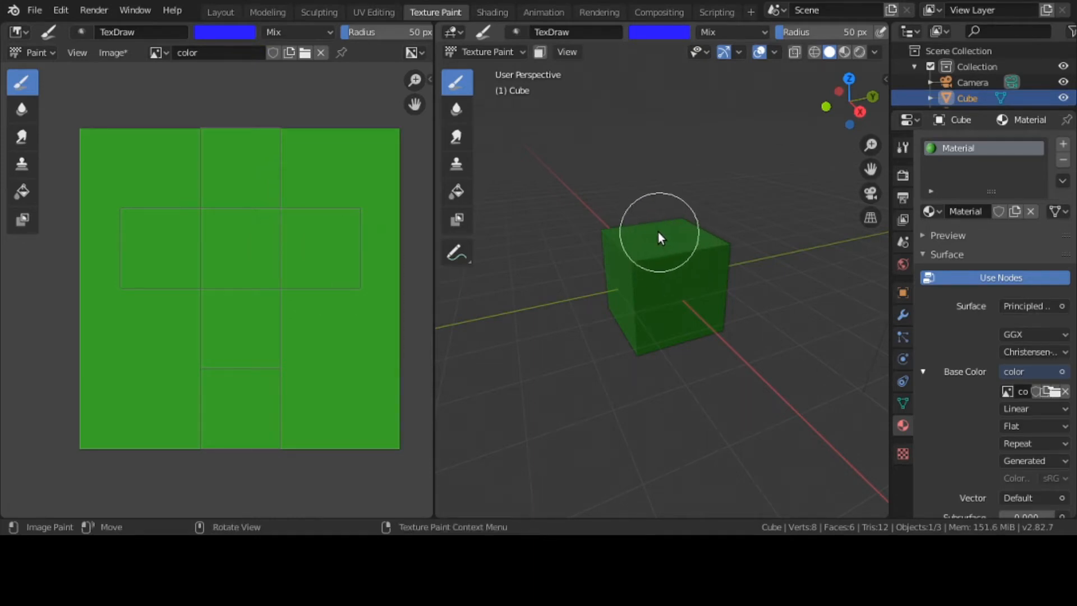
Reduce the brush radius to 9 px and paint a blue letter A on the cube's front face
{"action": "middle_click_drag", "start_coordinate": [668, 251], "coordinate": [647, 252]}
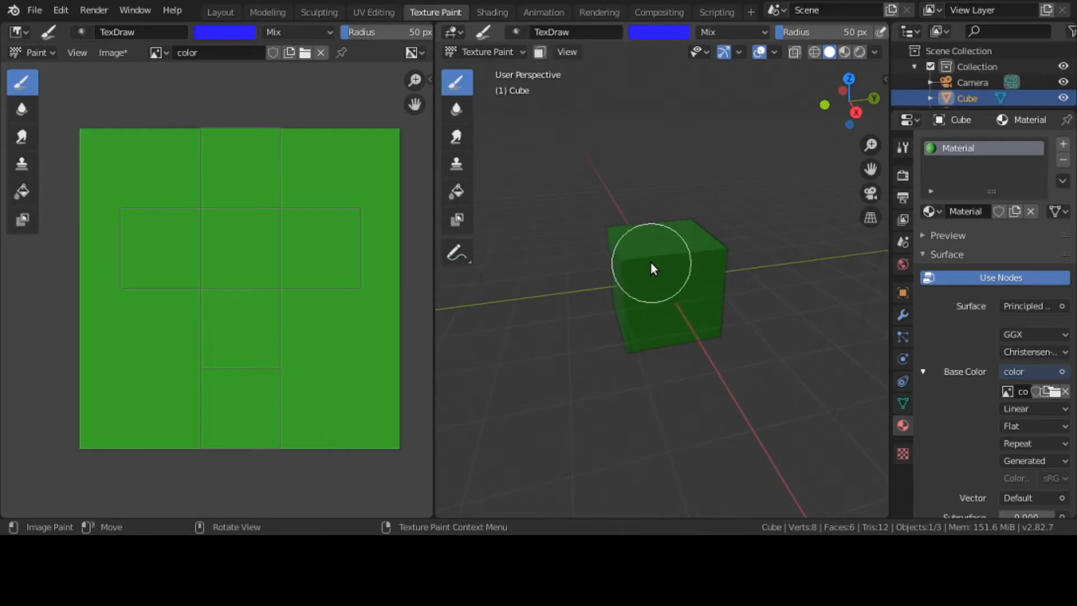
{"action": "key", "text": "f"}
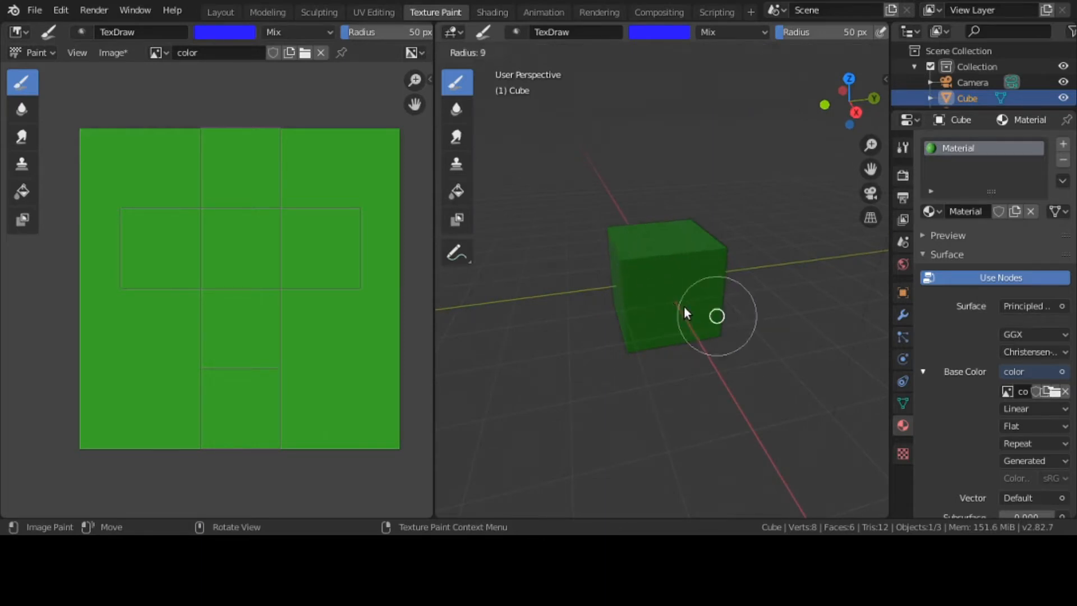
{"action": "left_click", "coordinate": [685, 307]}
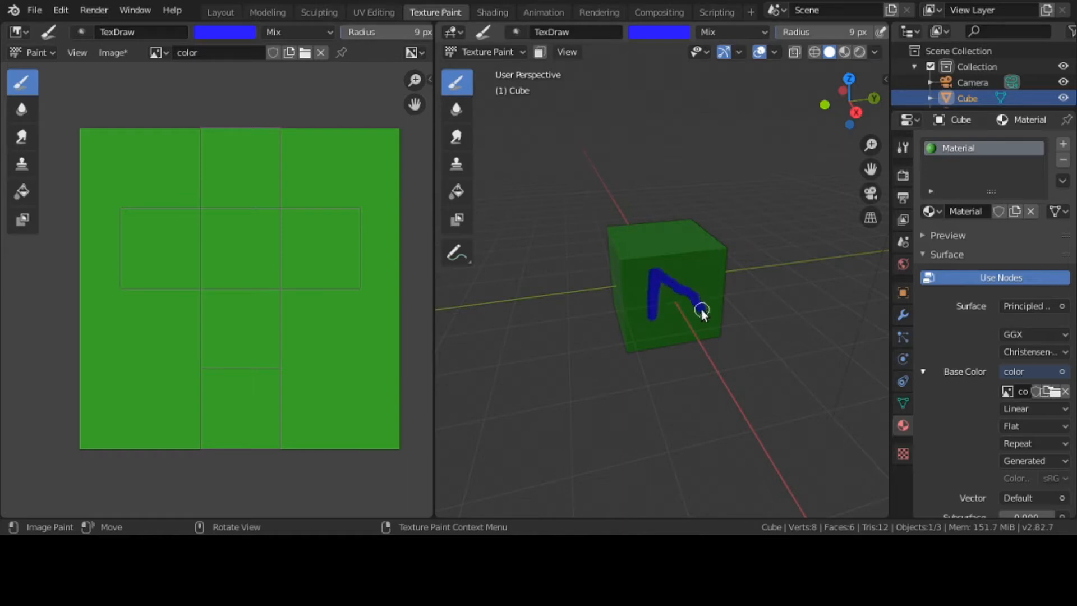
{"action": "left_click_drag", "start_coordinate": [701, 309], "coordinate": [685, 300]}
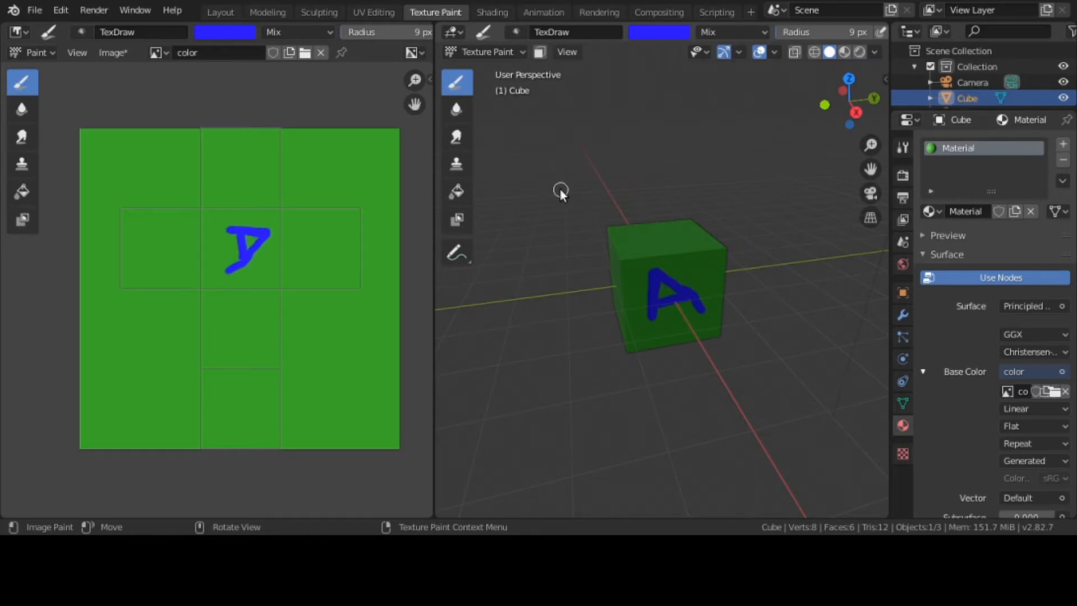
Save the project as test.blend
{"action": "left_click", "coordinate": [24, 14]}
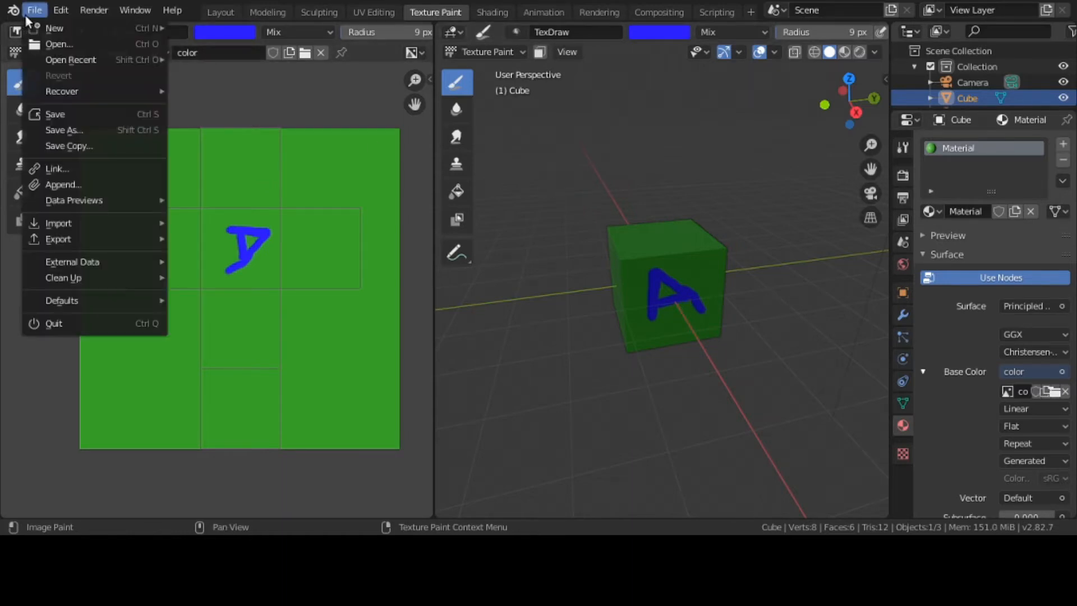
{"action": "left_click", "coordinate": [80, 113]}
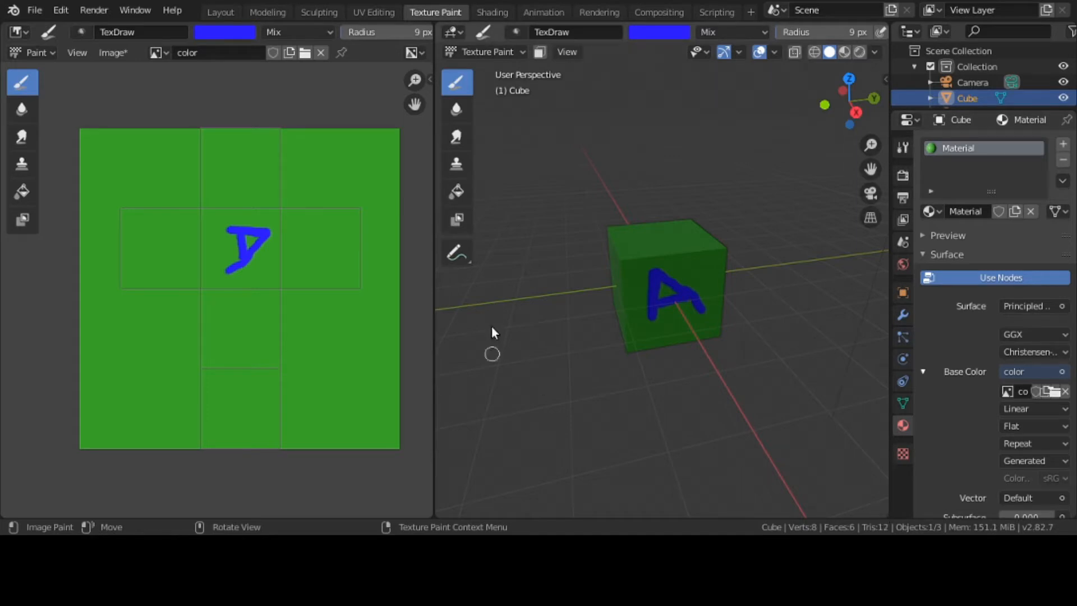
Start a new Video Editing file without saving the changes or the modified image of the test project
{"action": "left_click", "coordinate": [31, 10]}
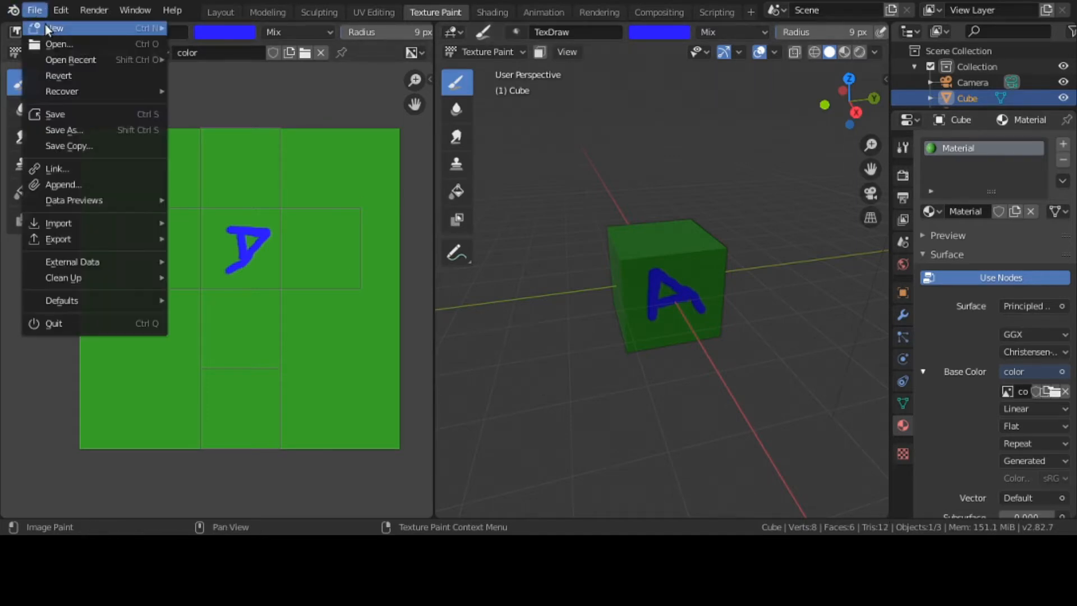
{"action": "mouse_move", "coordinate": [49, 29]}
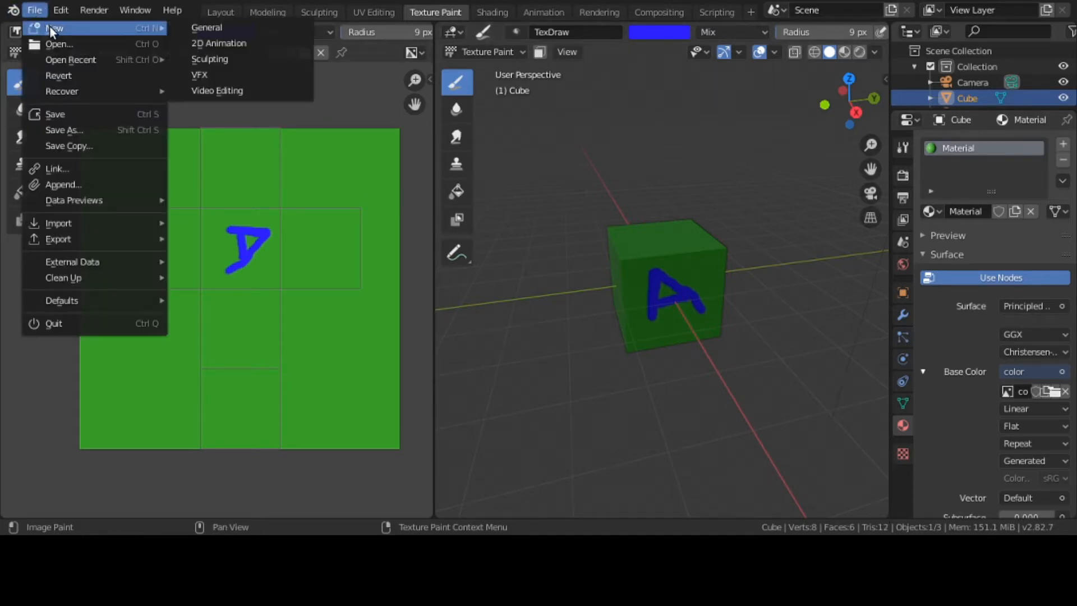
{"action": "left_click", "coordinate": [240, 88]}
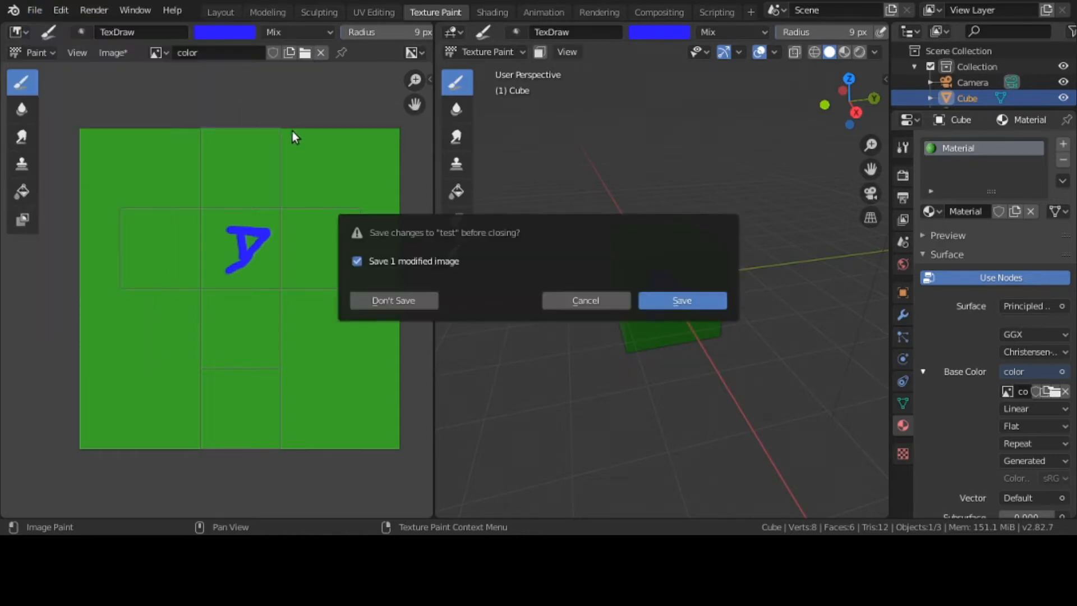
{"action": "left_click", "coordinate": [403, 295]}
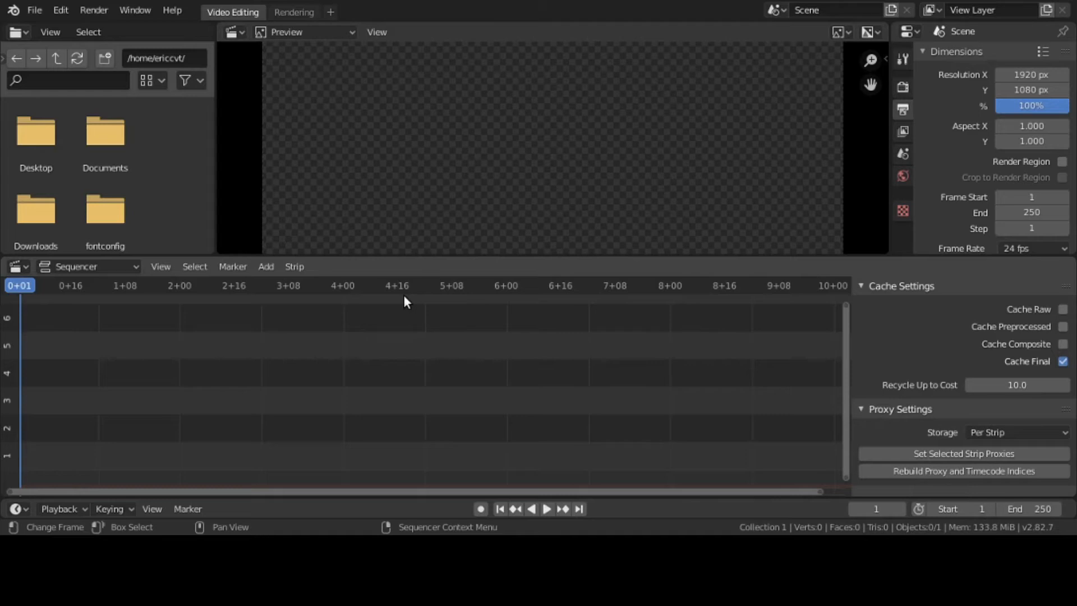
Reopen the recent file test.blend and check the texture on the cube
{"action": "left_click", "coordinate": [30, 15]}
{"action": "mouse_move", "coordinate": [56, 63]}
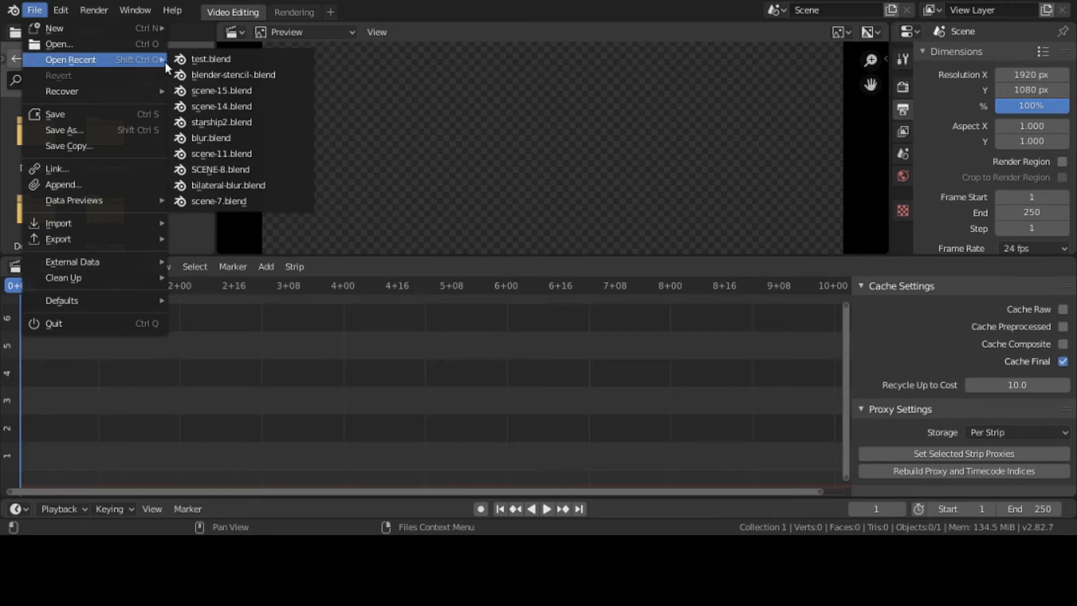
{"action": "left_click", "coordinate": [200, 61]}
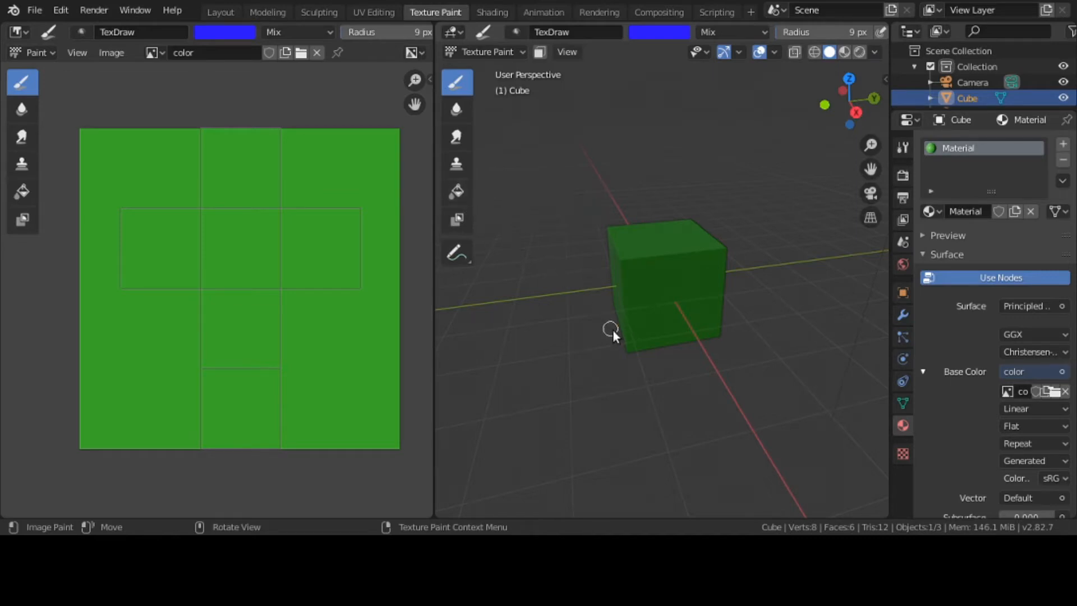
{"action": "scroll", "coordinate": [614, 333], "scroll_direction": "up", "scroll_amount": 1}
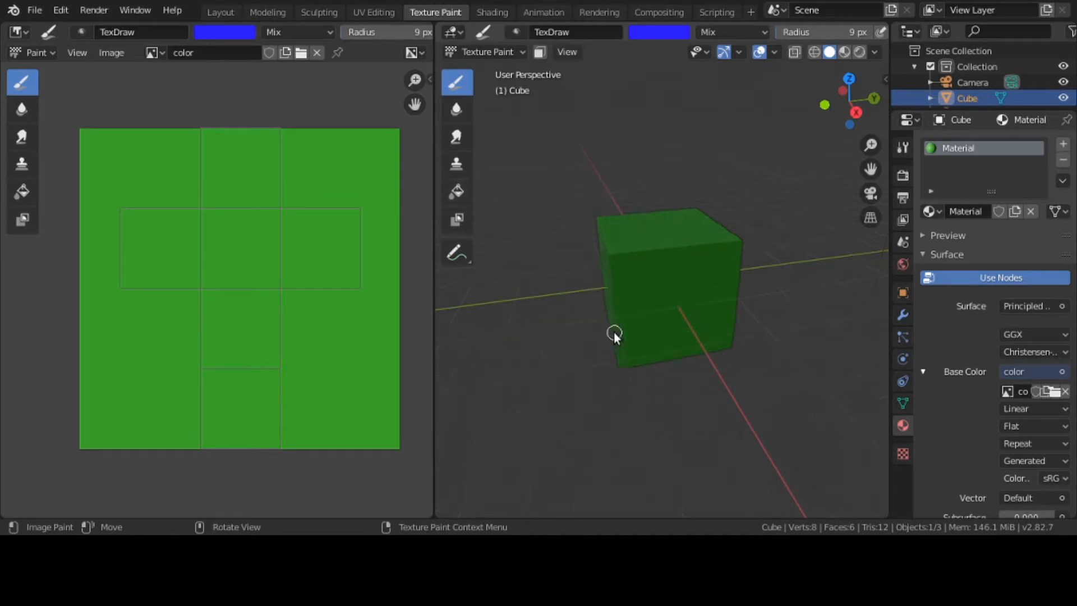
Set the brush radius to 5 px and paint a blue letter A on the cube's front face
{"action": "key", "text": "f"}
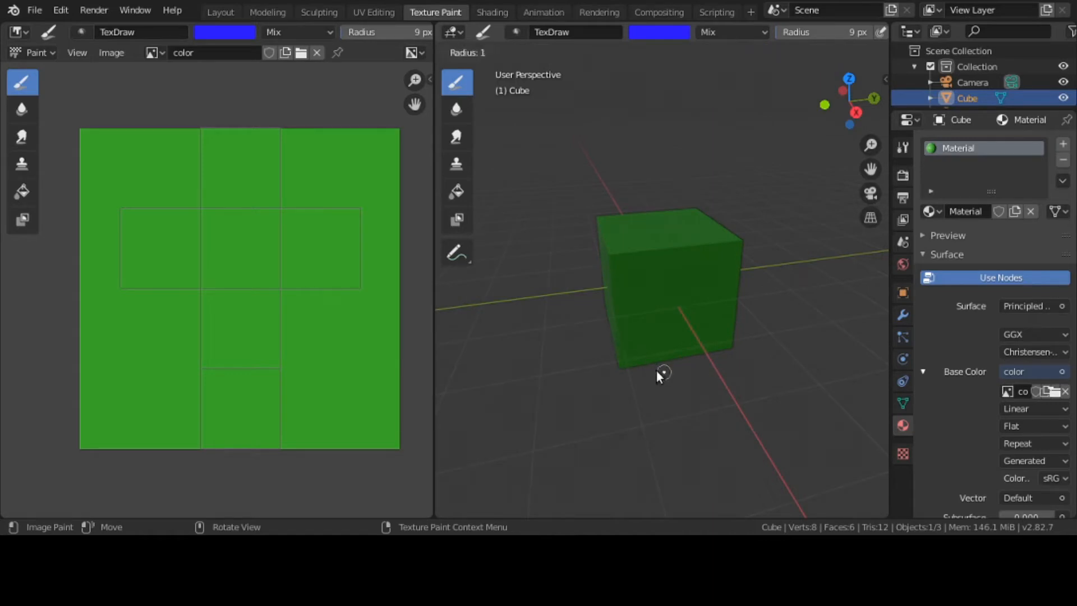
{"action": "left_click", "coordinate": [656, 371]}
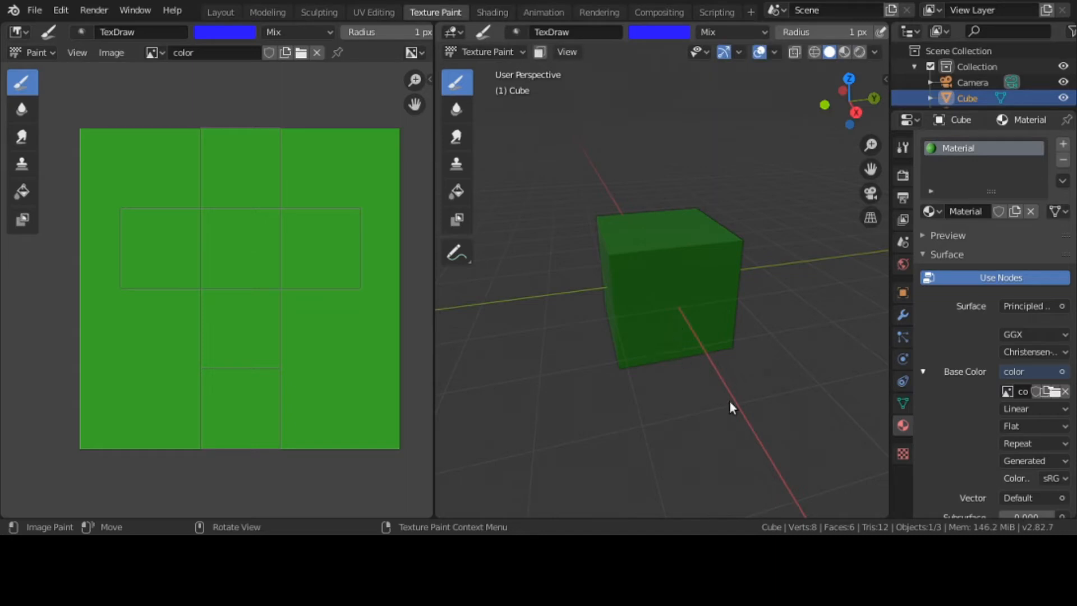
{"action": "key", "text": "f"}
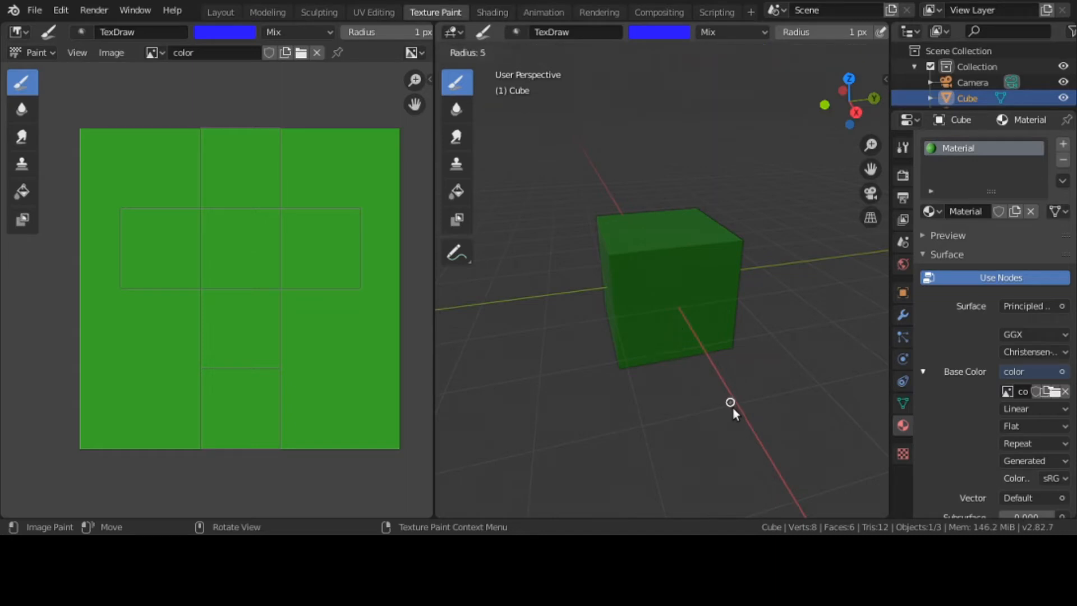
{"action": "left_click", "coordinate": [733, 411]}
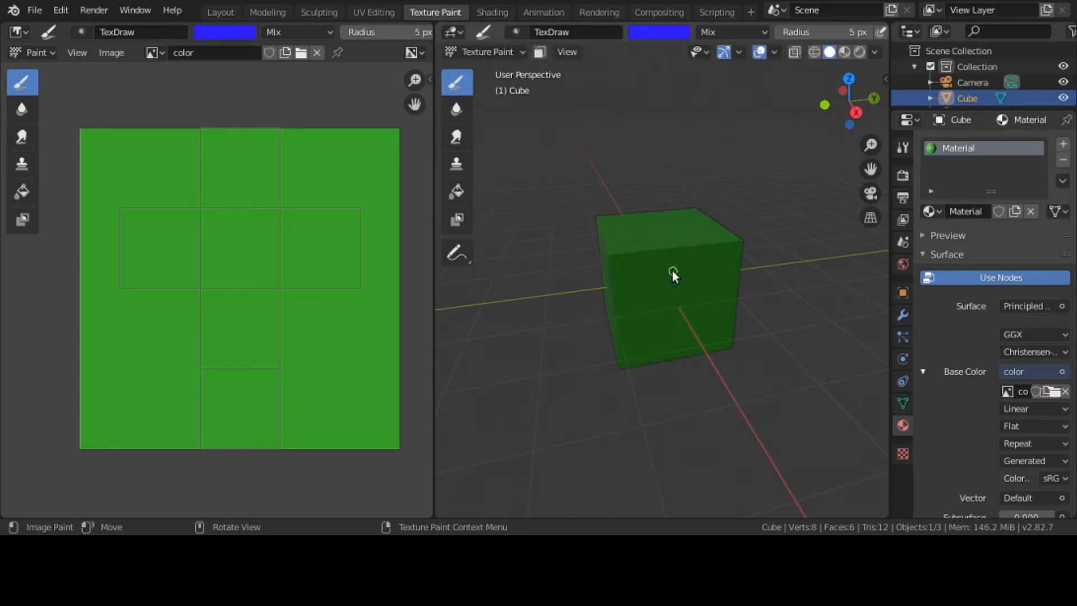
{"action": "mouse_move", "coordinate": [652, 313]}
{"action": "left_mouse_down"}
{"action": "mouse_move", "coordinate": [653, 337]}
{"action": "mouse_move", "coordinate": [708, 331]}
{"action": "left_mouse_up"}
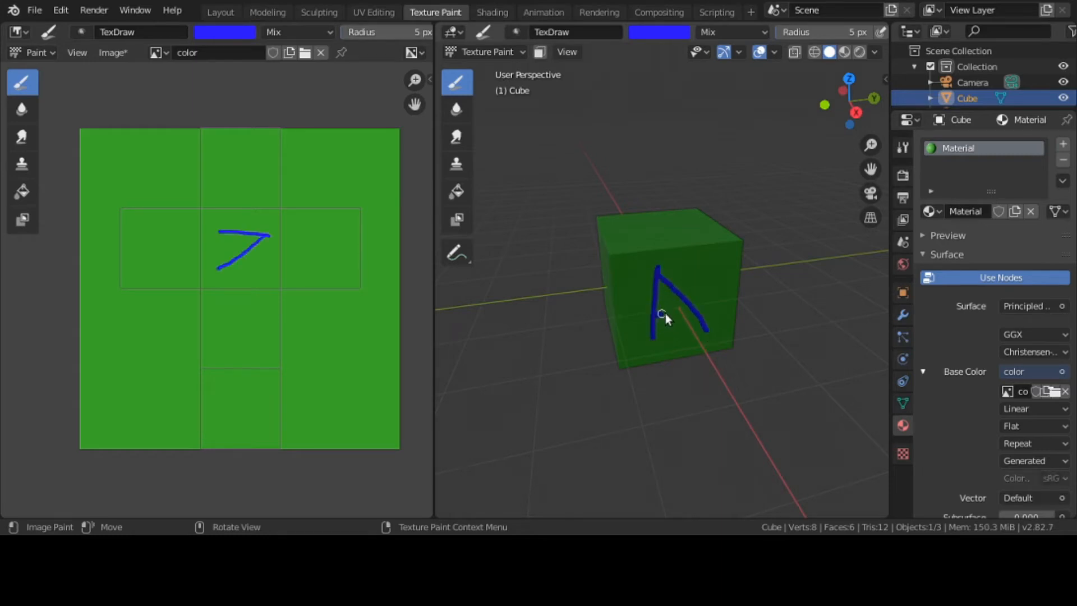
Paint the blue letters B, C and D on the cube's three remaining side faces, one letter per face
{"action": "middle_click_drag", "start_coordinate": [641, 332], "coordinate": [772, 318]}
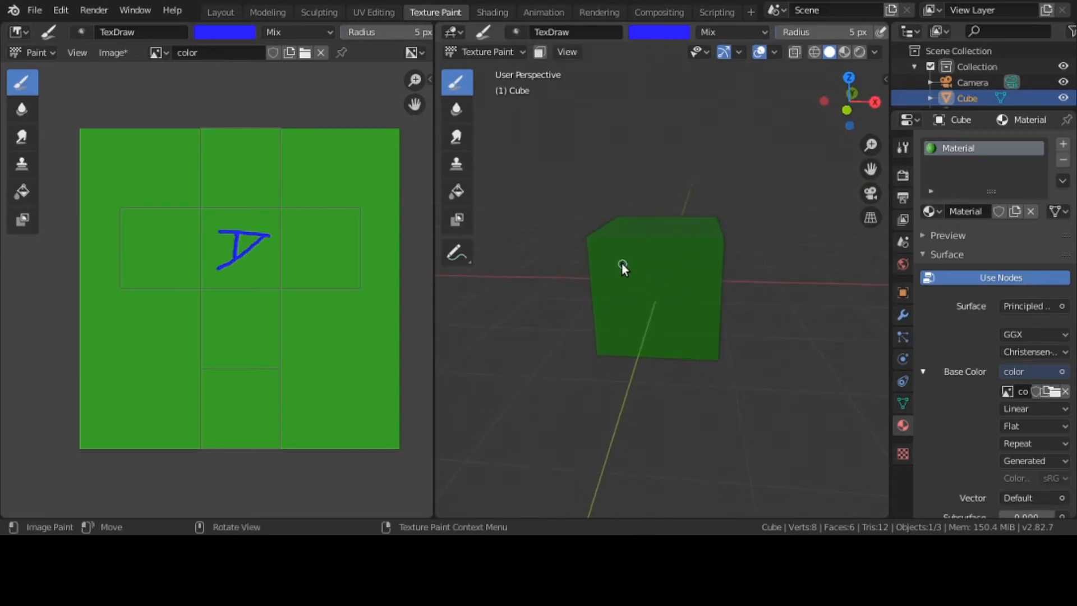
{"action": "left_click_drag", "start_coordinate": [629, 324], "coordinate": [632, 336]}
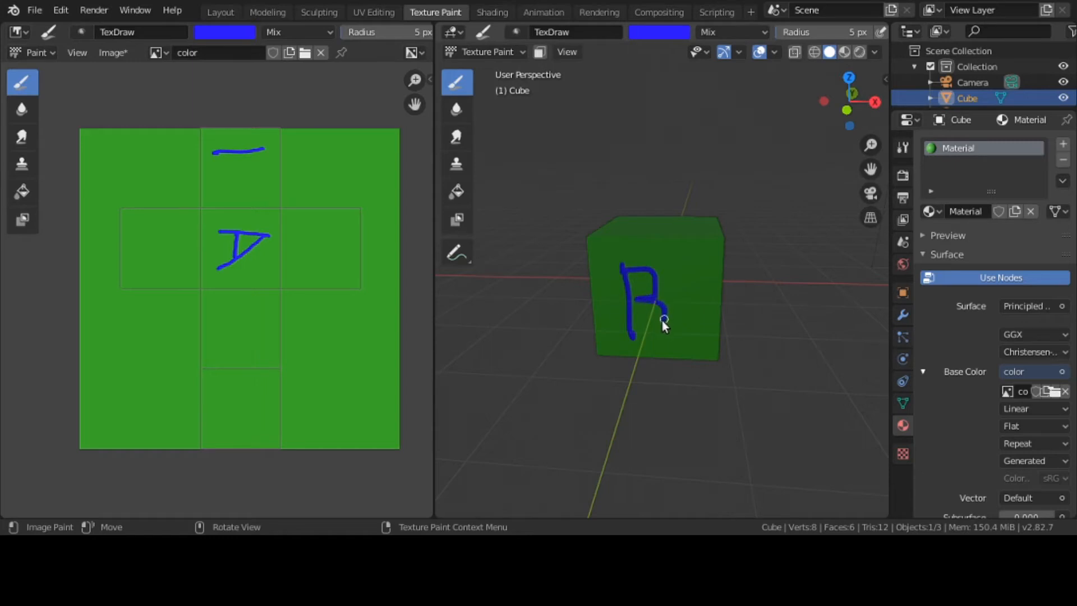
{"action": "mouse_move", "coordinate": [611, 332]}
{"action": "middle_mouse_down"}
{"action": "mouse_move", "coordinate": [721, 341]}
{"action": "mouse_move", "coordinate": [775, 330]}
{"action": "middle_mouse_up"}
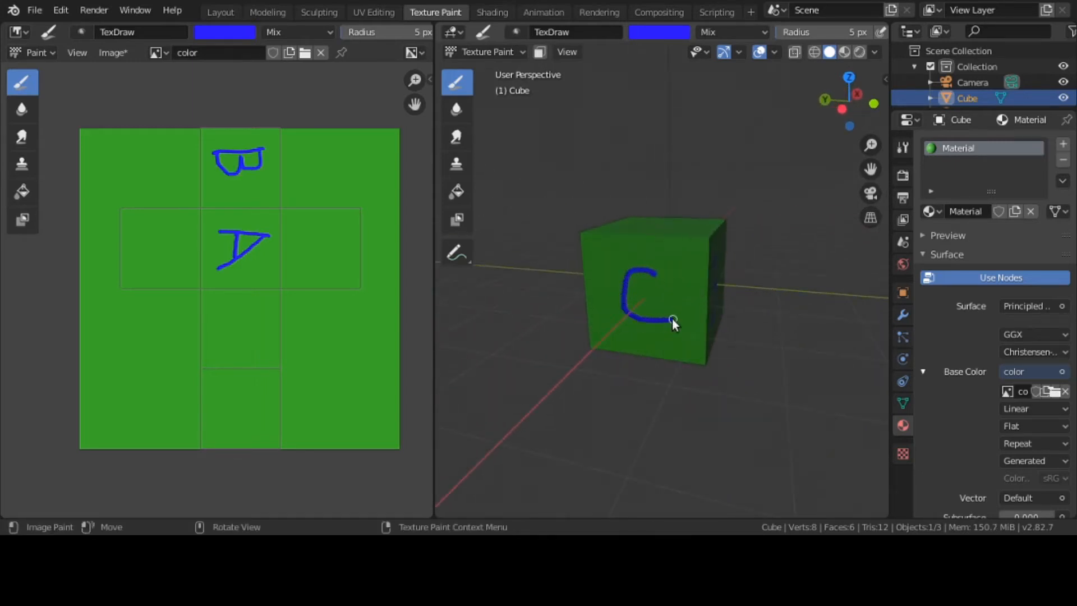
{"action": "mouse_move", "coordinate": [664, 318]}
{"action": "middle_mouse_down"}
{"action": "mouse_move", "coordinate": [810, 322]}
{"action": "mouse_move", "coordinate": [740, 305]}
{"action": "middle_mouse_up"}
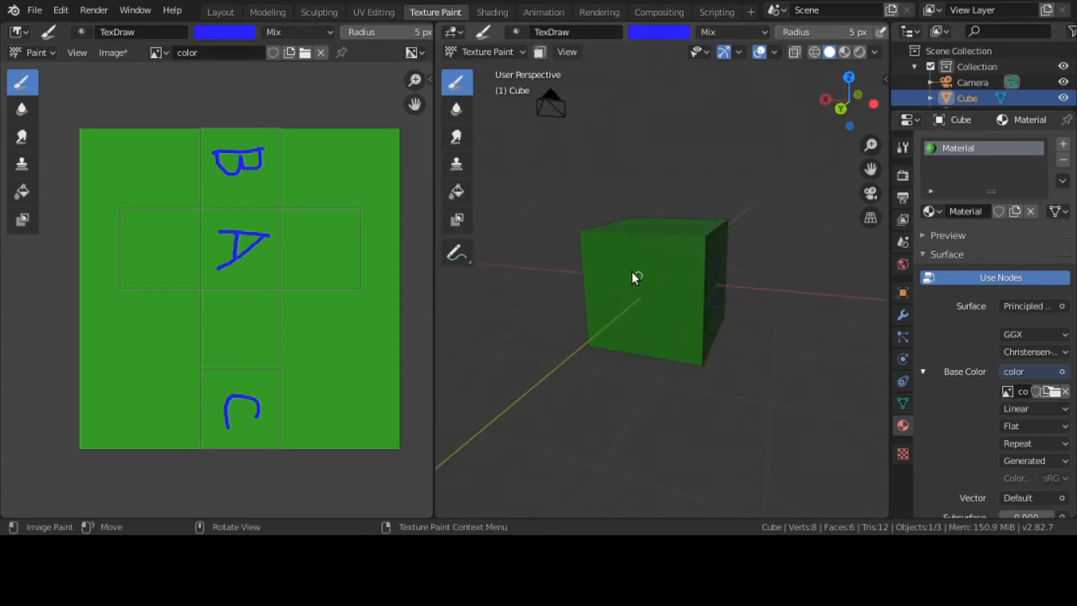
{"action": "left_click_drag", "start_coordinate": [633, 305], "coordinate": [633, 325]}
{"action": "mouse_move", "coordinate": [604, 271]}
{"action": "left_mouse_down"}
{"action": "mouse_move", "coordinate": [663, 317]}
{"action": "mouse_move", "coordinate": [616, 311]}
{"action": "left_mouse_up"}
Paint a blue letter E on the cube's top face and a letter F on its bottom face
{"action": "middle_click_drag", "start_coordinate": [616, 310], "coordinate": [644, 337]}
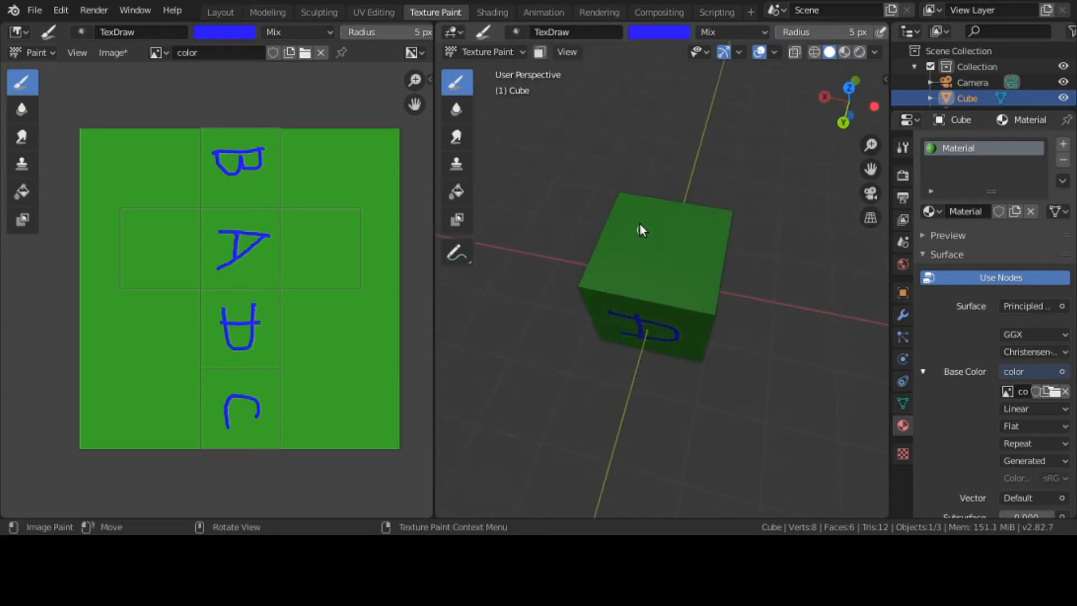
{"action": "left_click_drag", "start_coordinate": [634, 288], "coordinate": [635, 296]}
{"action": "mouse_move", "coordinate": [636, 222]}
{"action": "left_mouse_down"}
{"action": "mouse_move", "coordinate": [664, 235]}
{"action": "mouse_move", "coordinate": [660, 275]}
{"action": "left_mouse_up"}
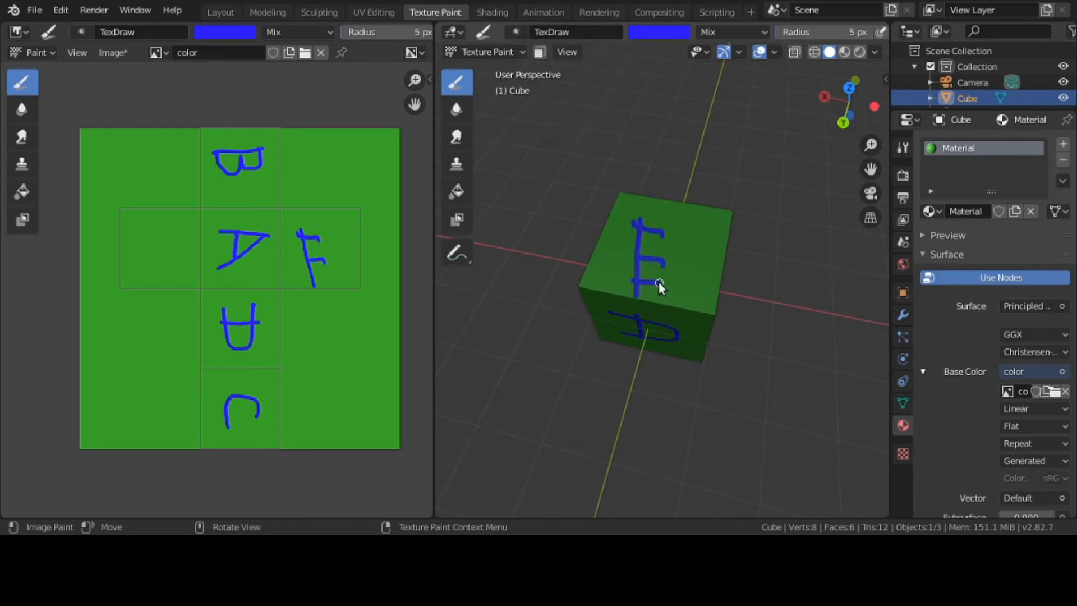
{"action": "mouse_move", "coordinate": [671, 364]}
{"action": "middle_mouse_down"}
{"action": "mouse_move", "coordinate": [656, 182]}
{"action": "mouse_move", "coordinate": [650, 261]}
{"action": "middle_mouse_up"}
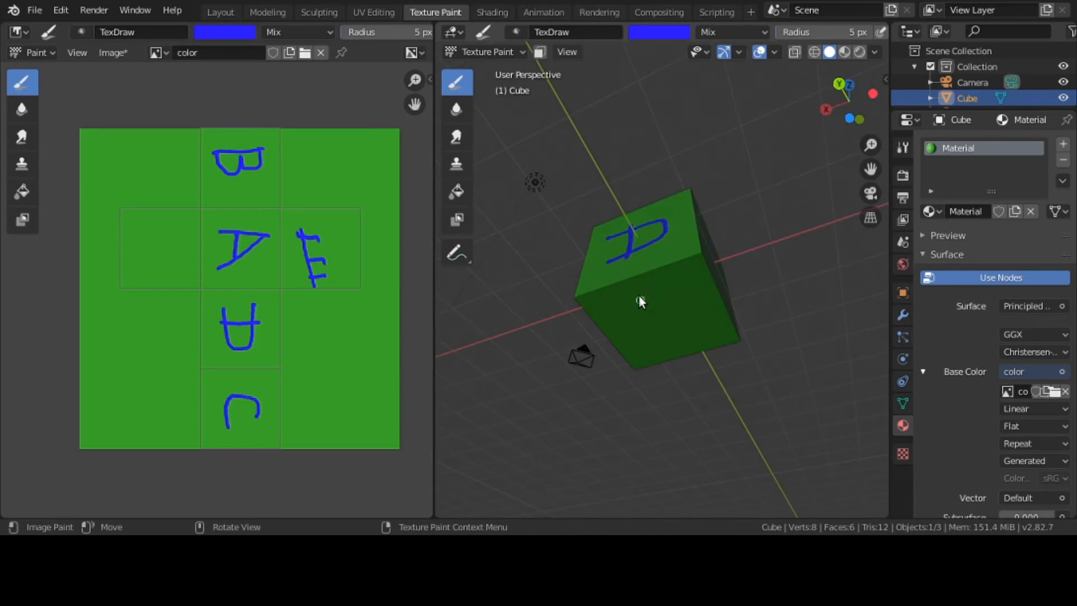
{"action": "left_click_drag", "start_coordinate": [639, 294], "coordinate": [681, 295]}
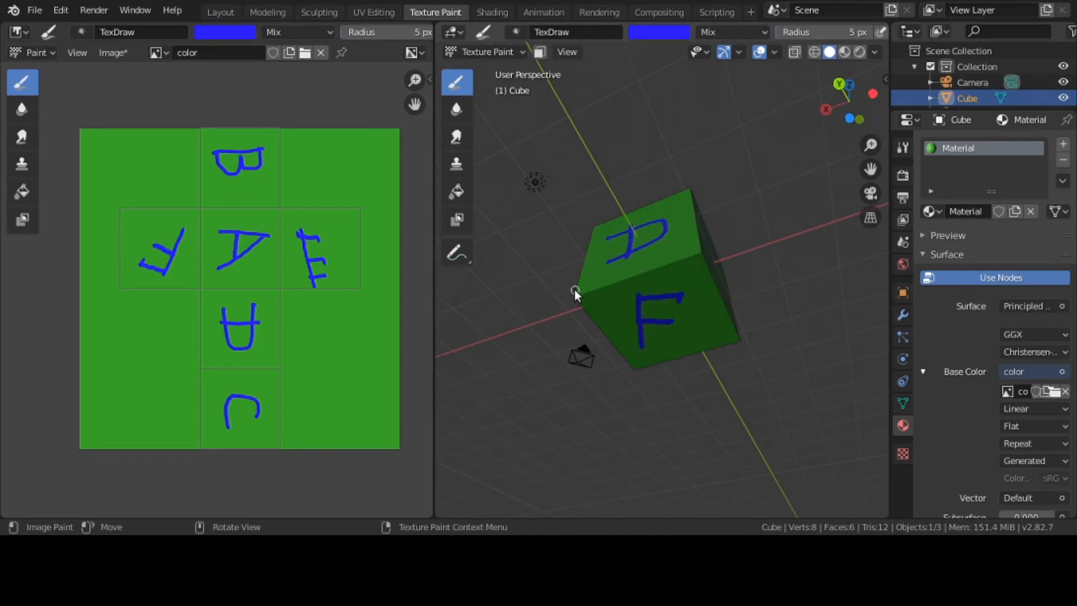
Enable automatic packing of external data into the .blend file
{"action": "middle_click_drag", "start_coordinate": [574, 289], "coordinate": [726, 394]}
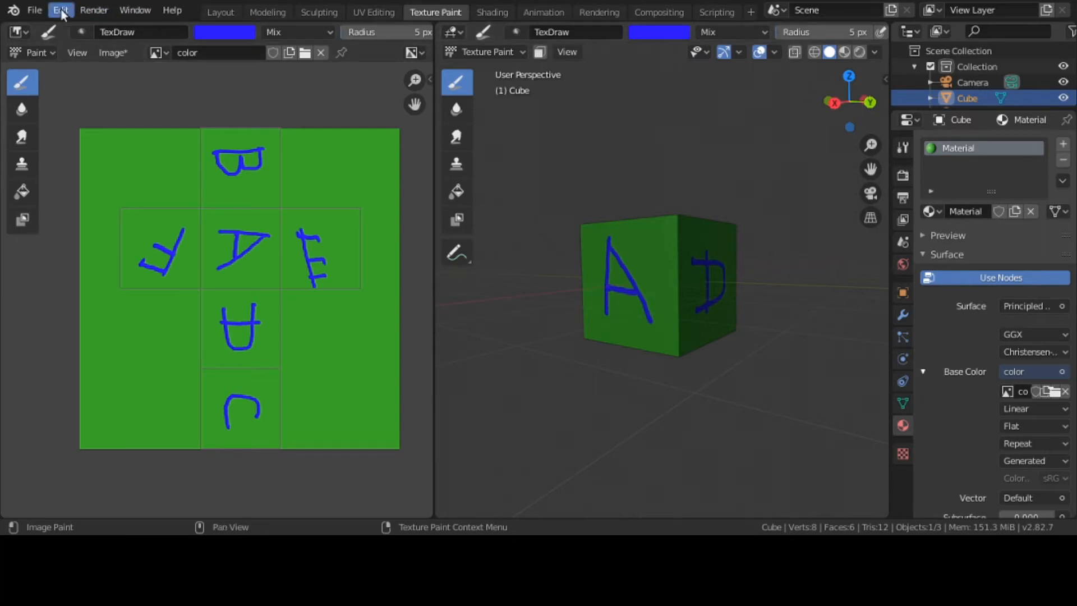
{"action": "left_click", "coordinate": [37, 10]}
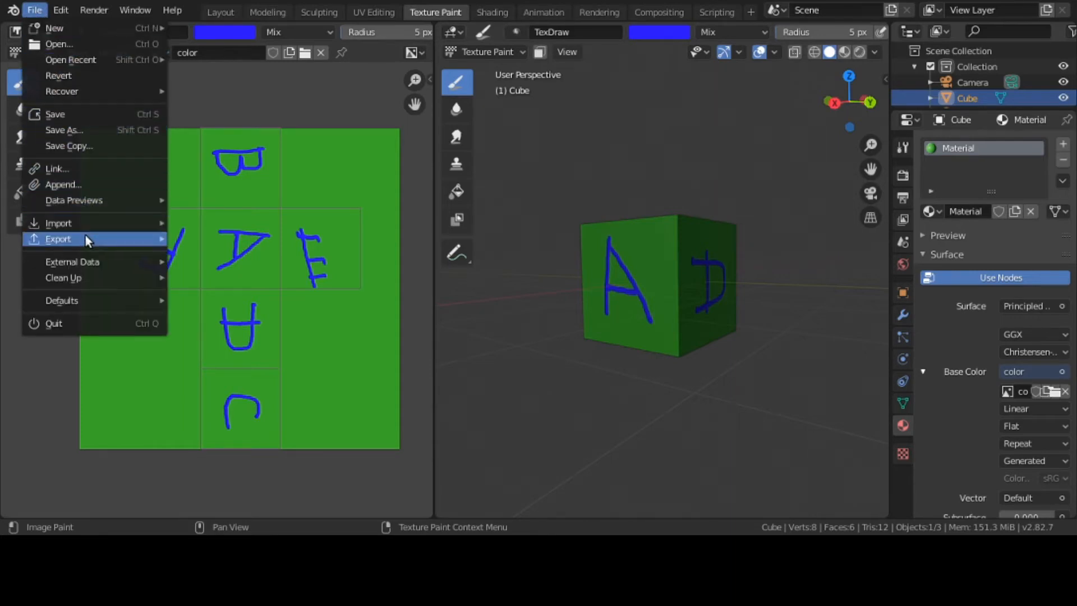
{"action": "mouse_move", "coordinate": [89, 263]}
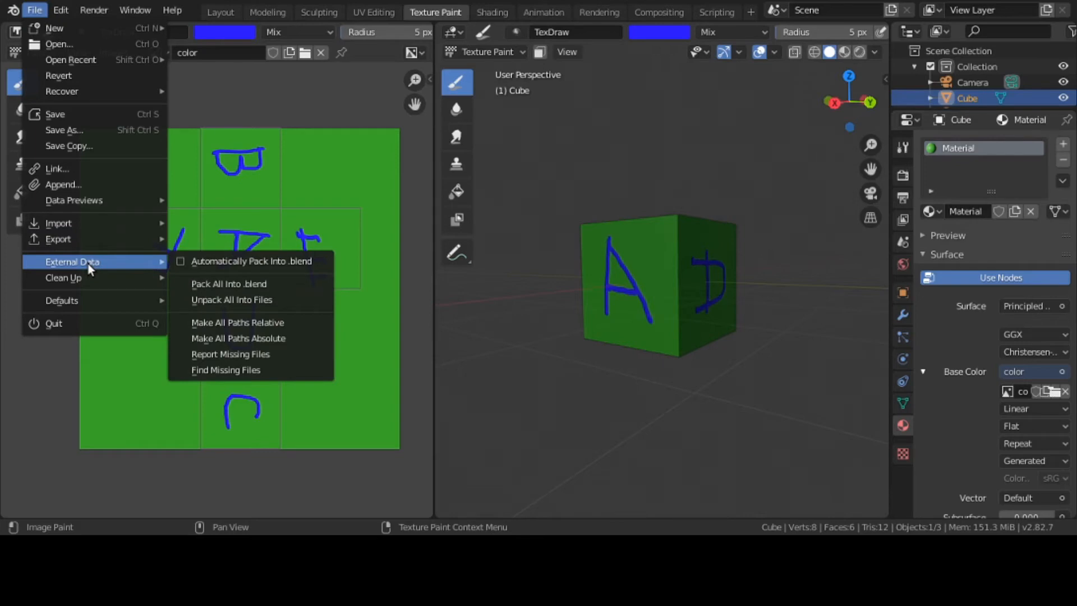
{"action": "left_click", "coordinate": [189, 267]}
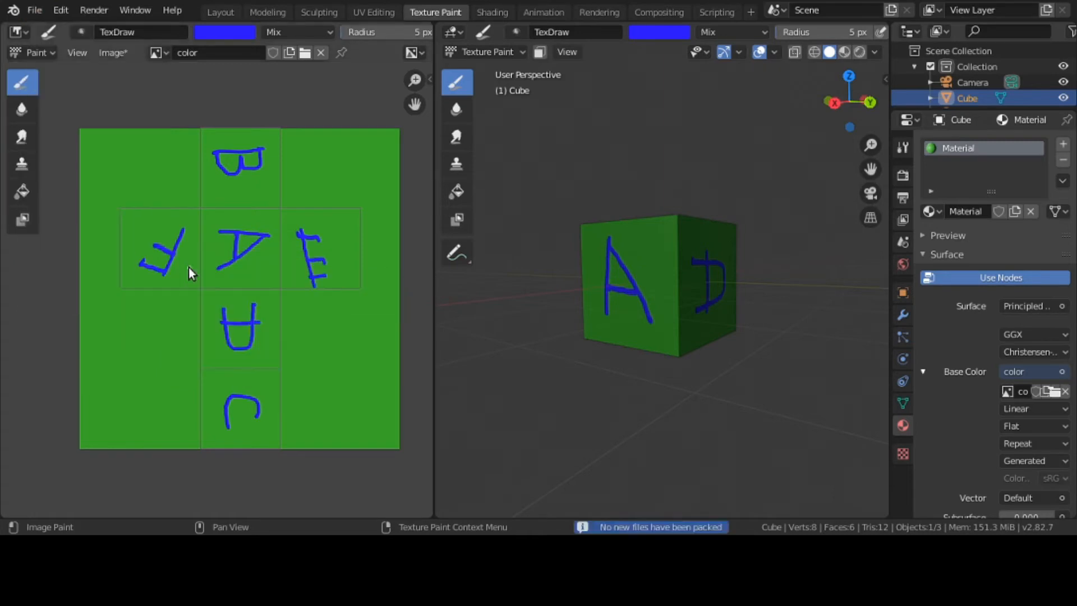
{"action": "left_click", "coordinate": [35, 10]}
{"action": "mouse_move", "coordinate": [76, 224]}
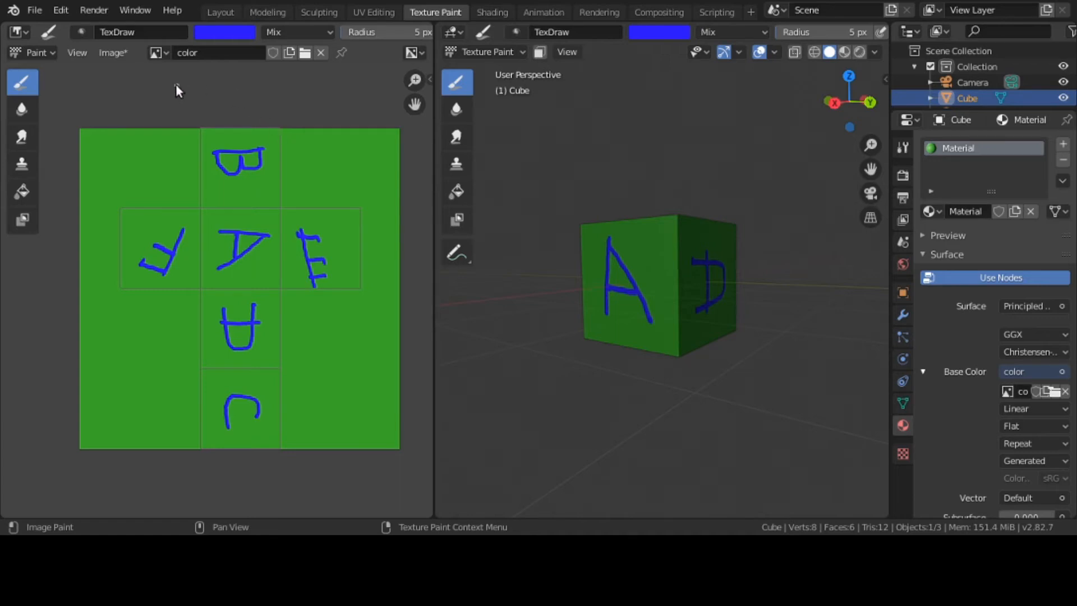
Save the painted texture image named color to an image file
{"action": "left_click", "coordinate": [113, 54]}
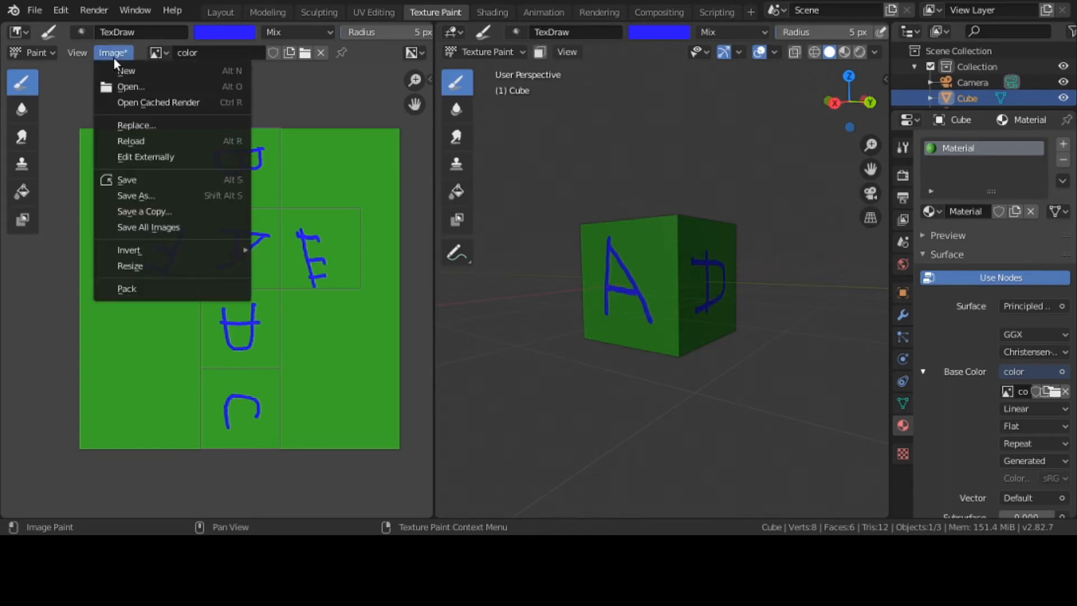
{"action": "left_click", "coordinate": [145, 180]}
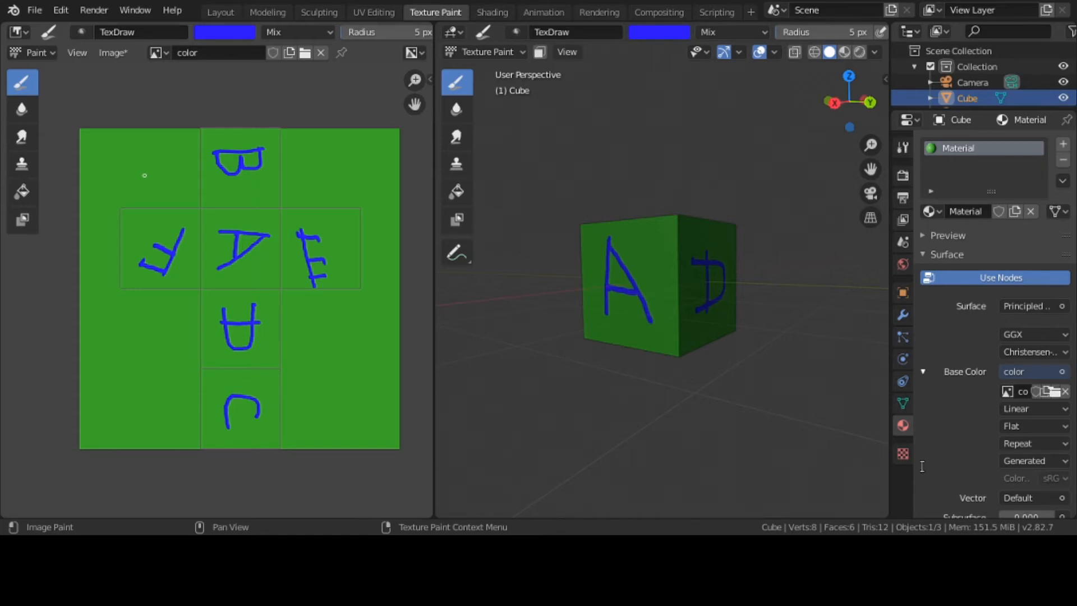
{"action": "left_click", "coordinate": [885, 512]}
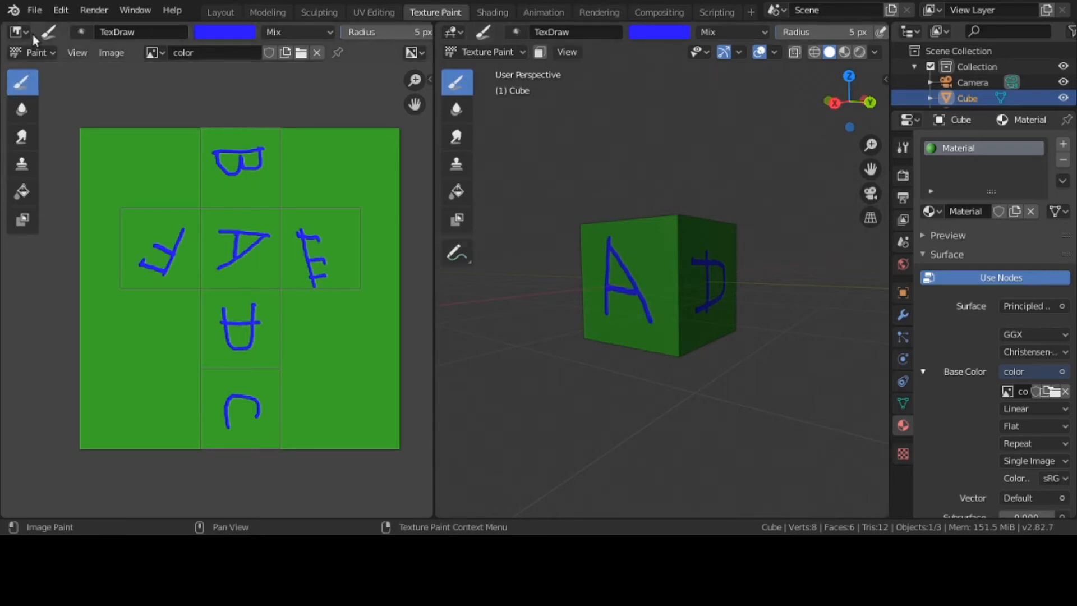
Save the test.blend project with the painted image packed into it
{"action": "left_click", "coordinate": [35, 11]}
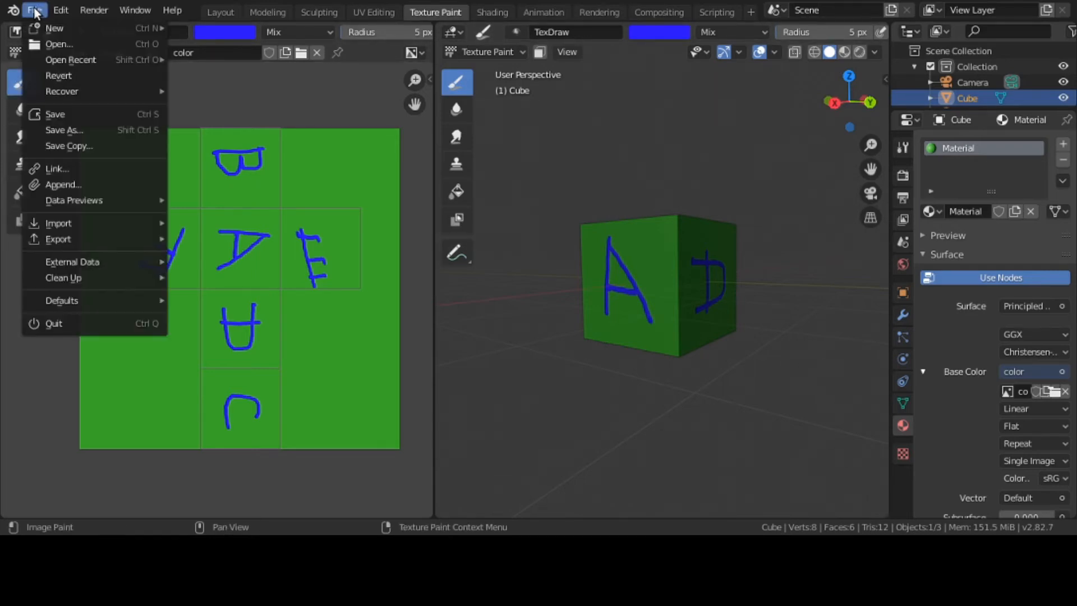
{"action": "left_click", "coordinate": [79, 112]}
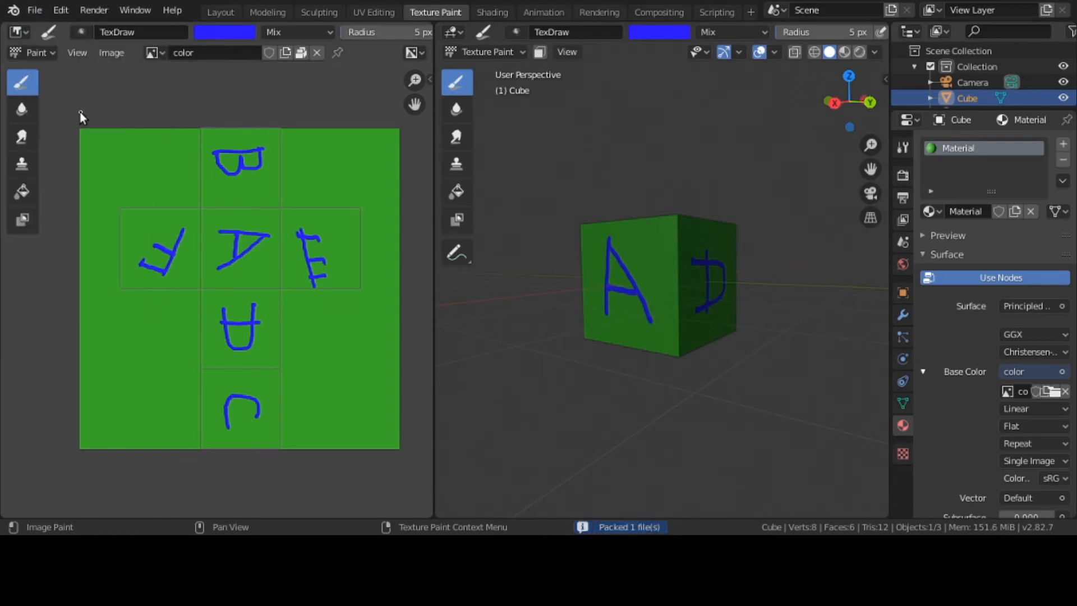
{"action": "left_click", "coordinate": [33, 10]}
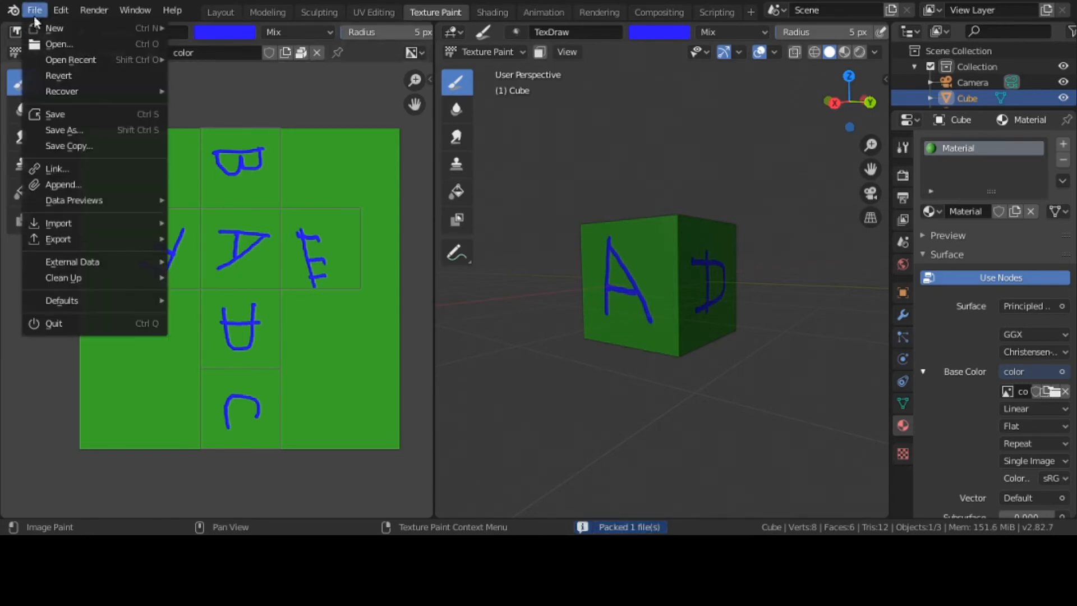
{"action": "left_click", "coordinate": [80, 130]}
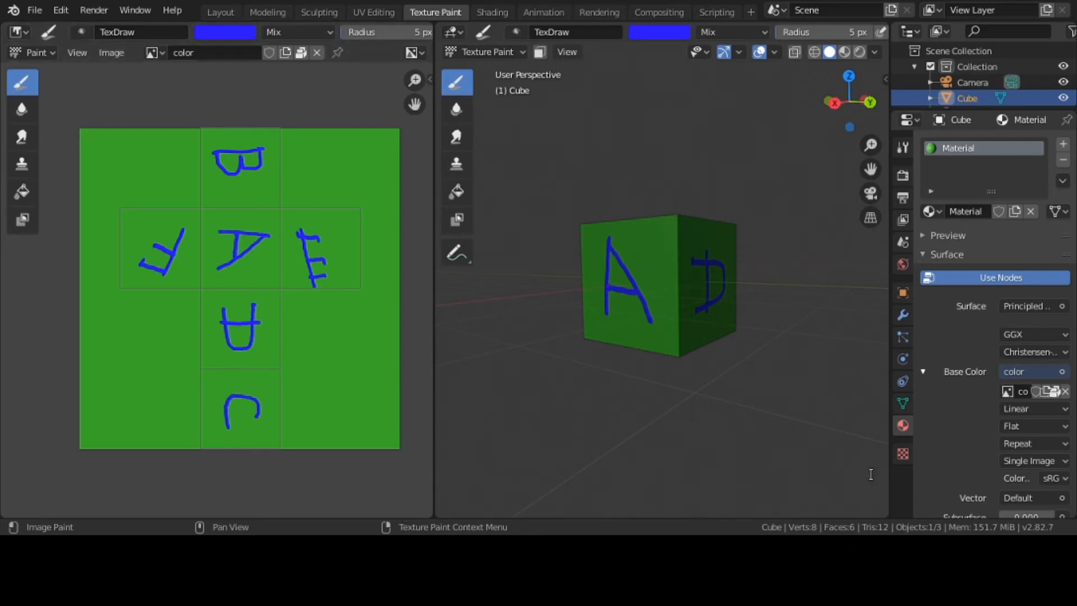
{"action": "right_click", "coordinate": [903, 510]}
{"action": "left_click", "coordinate": [903, 511]}
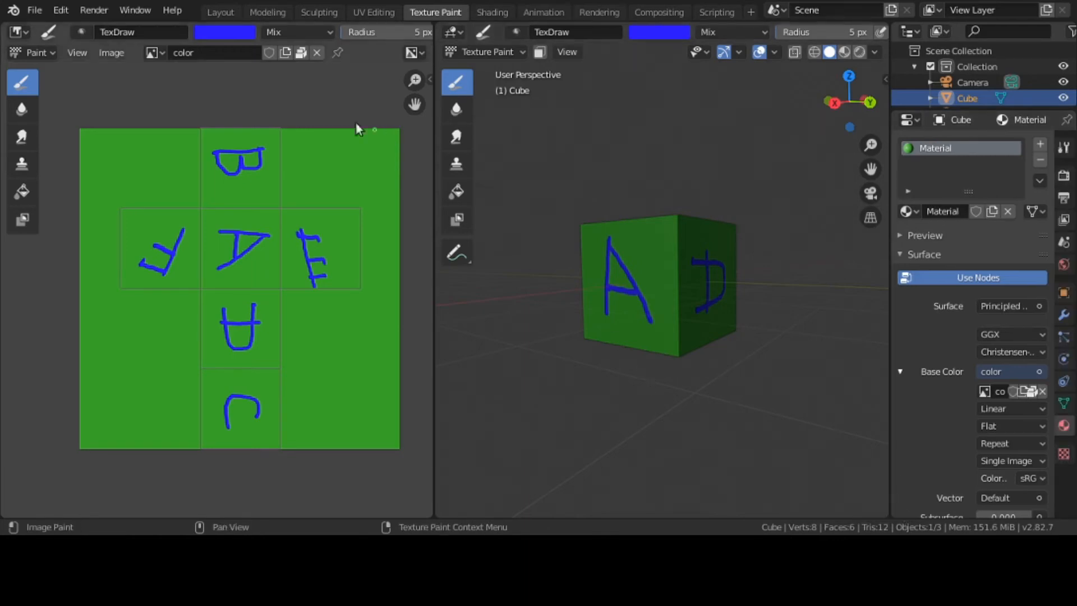
Save the color texture image again from the image editor
{"action": "left_click", "coordinate": [36, 10]}
{"action": "mouse_move", "coordinate": [76, 264]}
{"action": "left_click", "coordinate": [106, 55]}
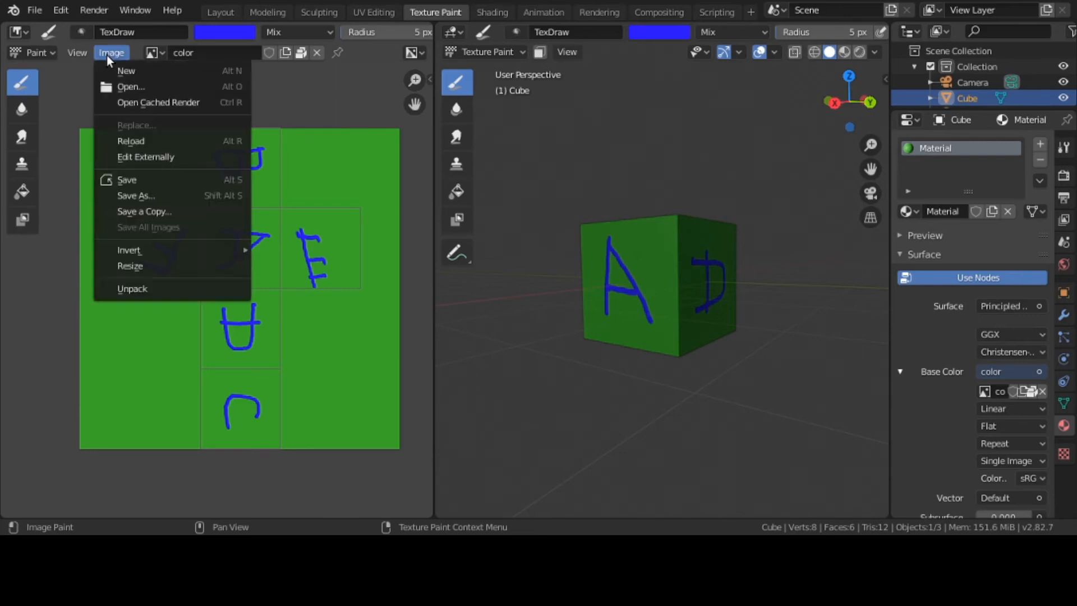
{"action": "left_click", "coordinate": [141, 181]}
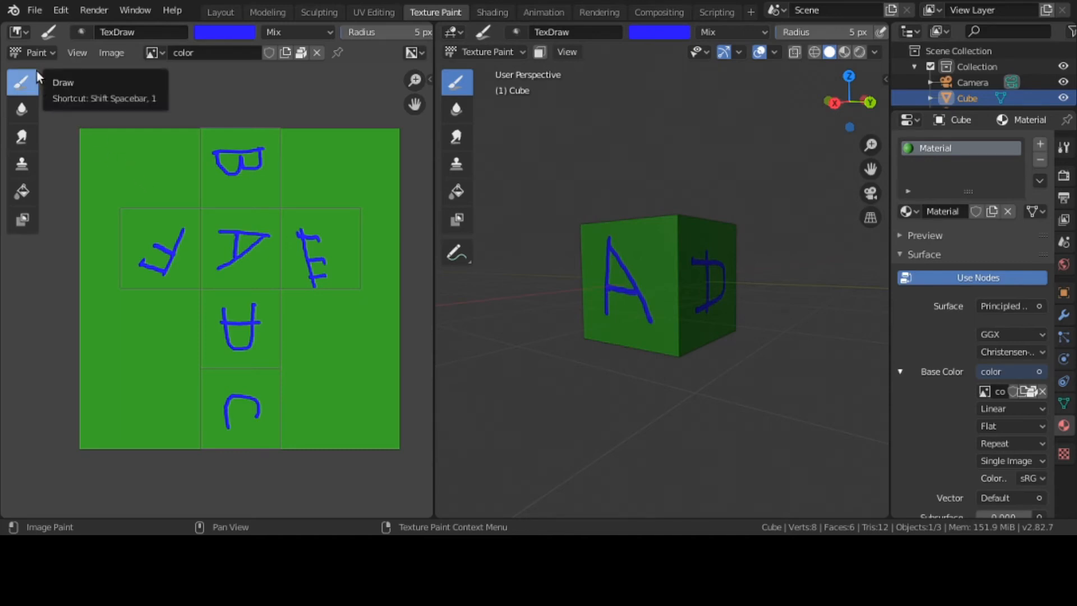
Start a new Sculpting file without saving the changes to the test project
{"action": "left_click", "coordinate": [35, 9]}
{"action": "mouse_move", "coordinate": [39, 29]}
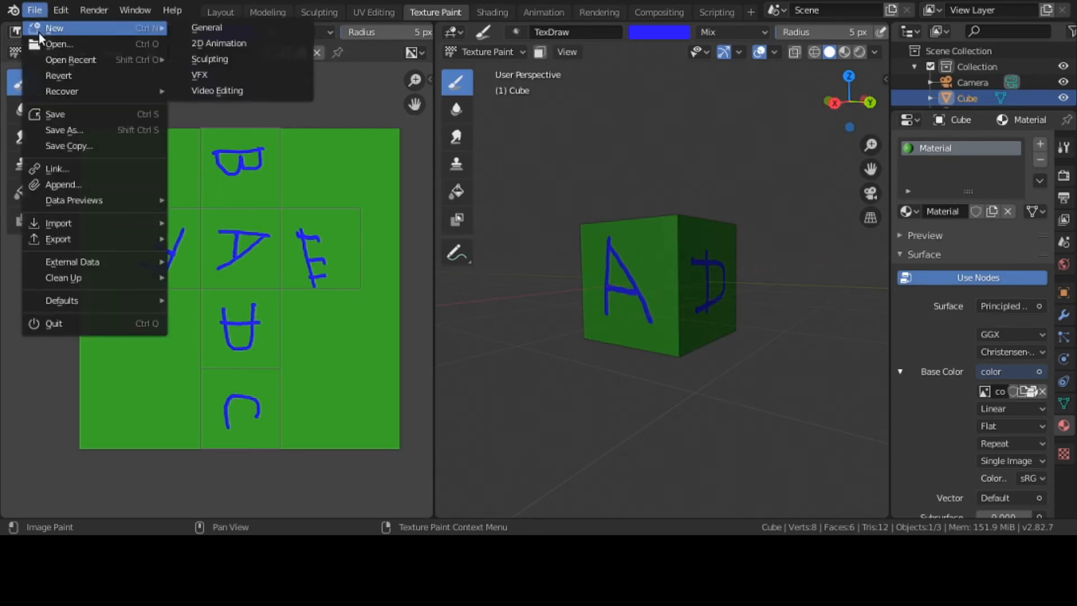
{"action": "left_click", "coordinate": [215, 60]}
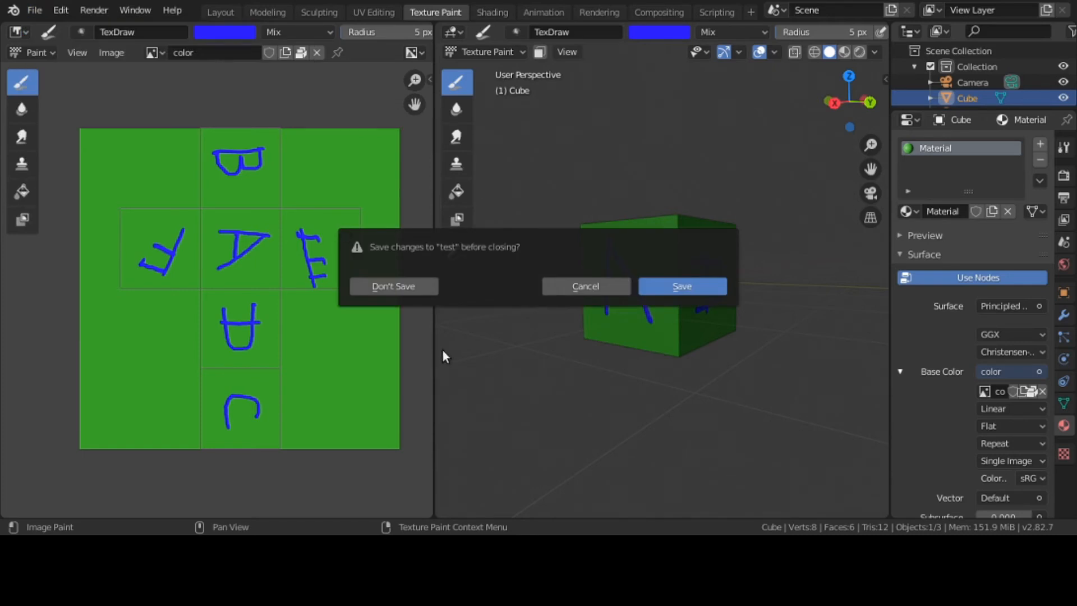
{"action": "left_click", "coordinate": [415, 290]}
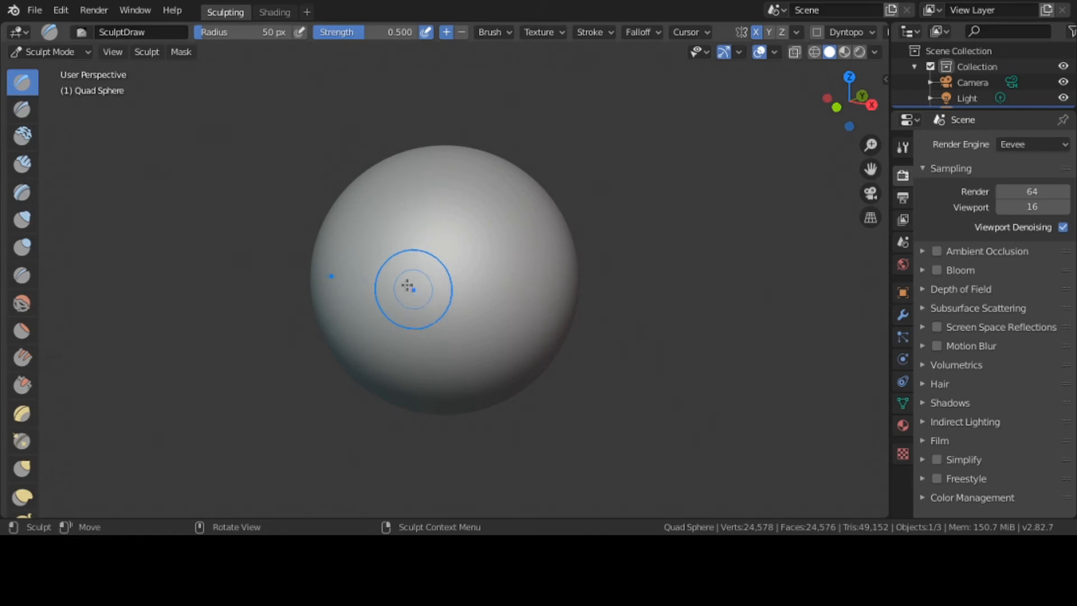
Reopen the recent file test.blend and check the painted letters on the cube's faces
{"action": "left_click", "coordinate": [33, 14]}
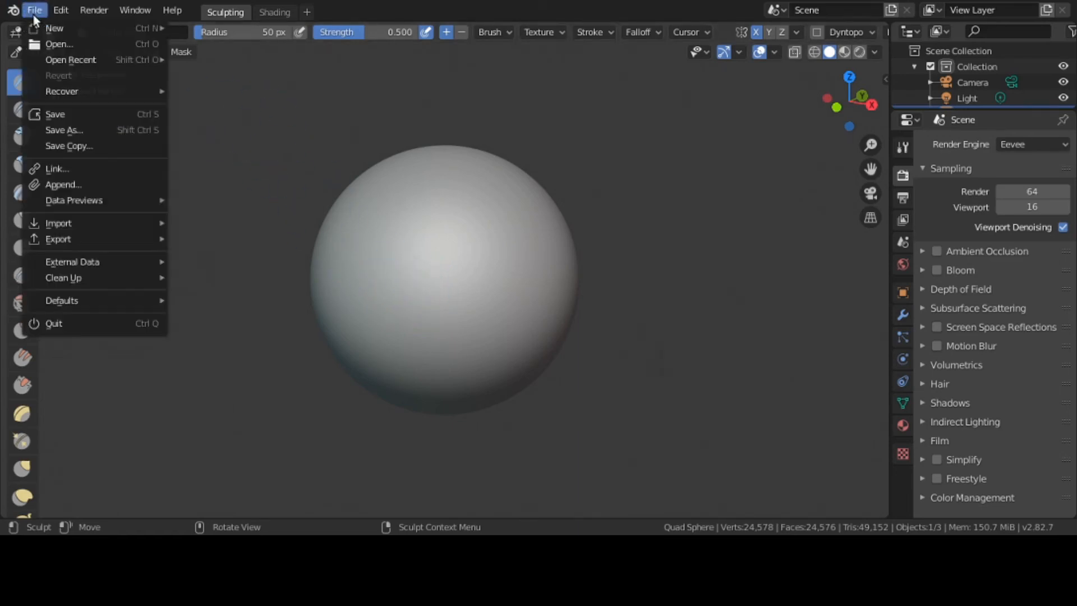
{"action": "mouse_move", "coordinate": [58, 65]}
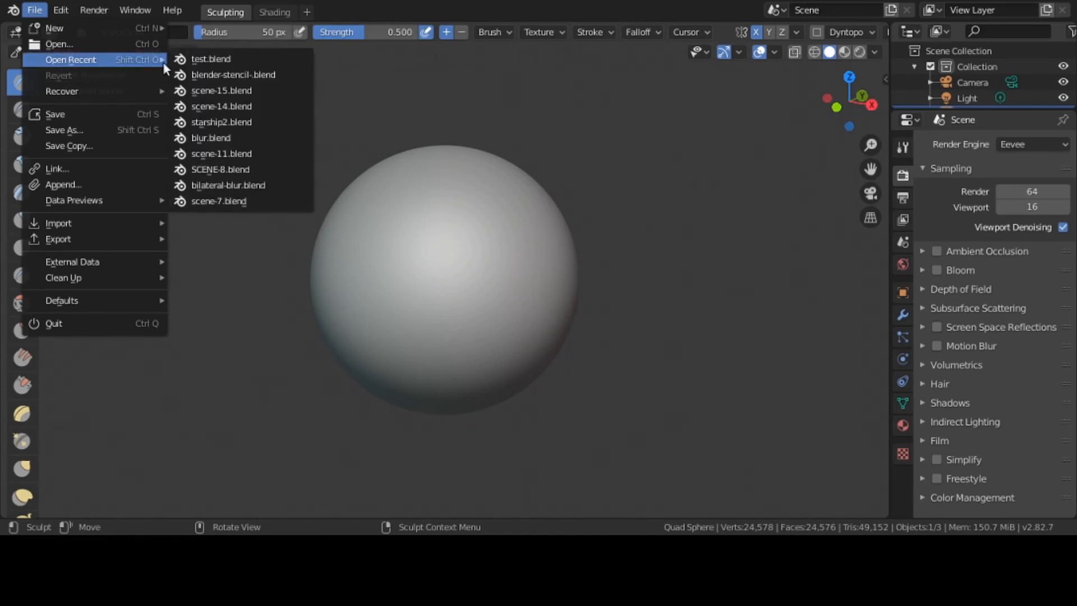
{"action": "left_click", "coordinate": [216, 59]}
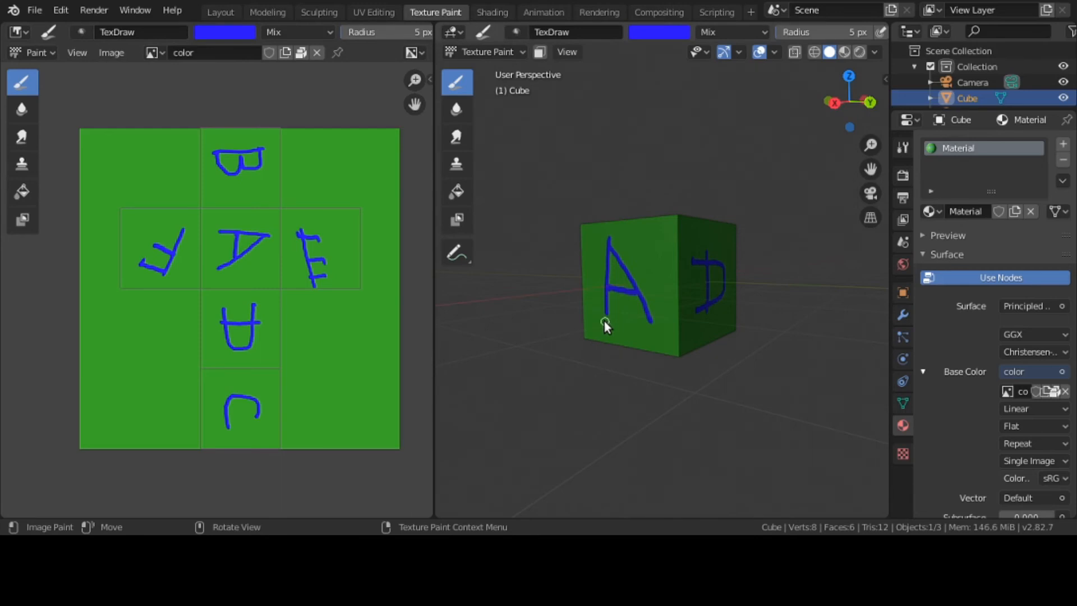
{"action": "middle_click_drag", "start_coordinate": [604, 320], "coordinate": [645, 339]}
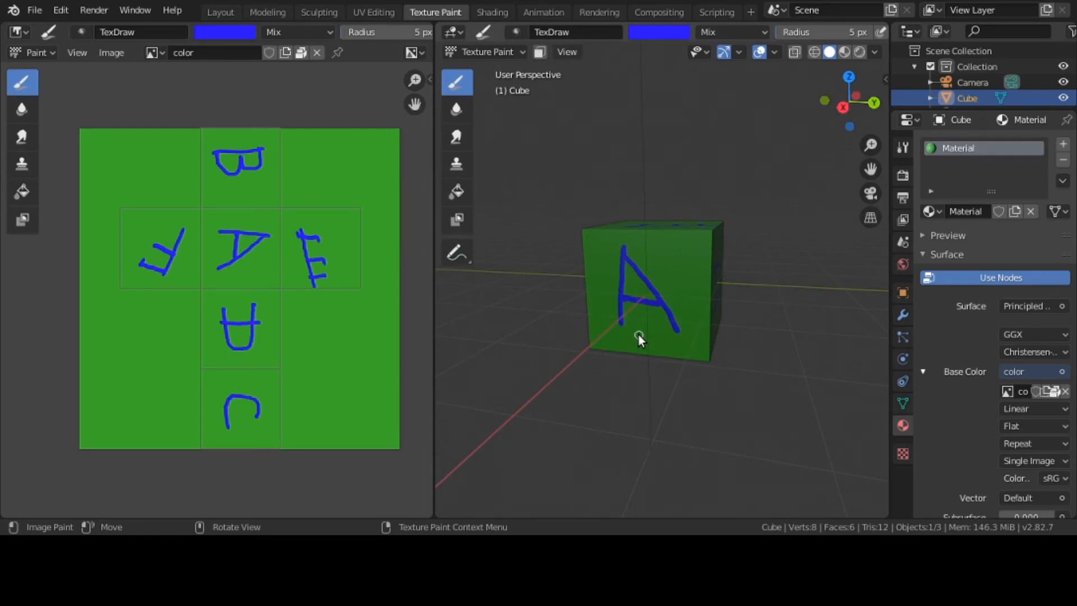
Save the painted color image once more from the image editor
{"action": "left_click", "coordinate": [42, 14]}
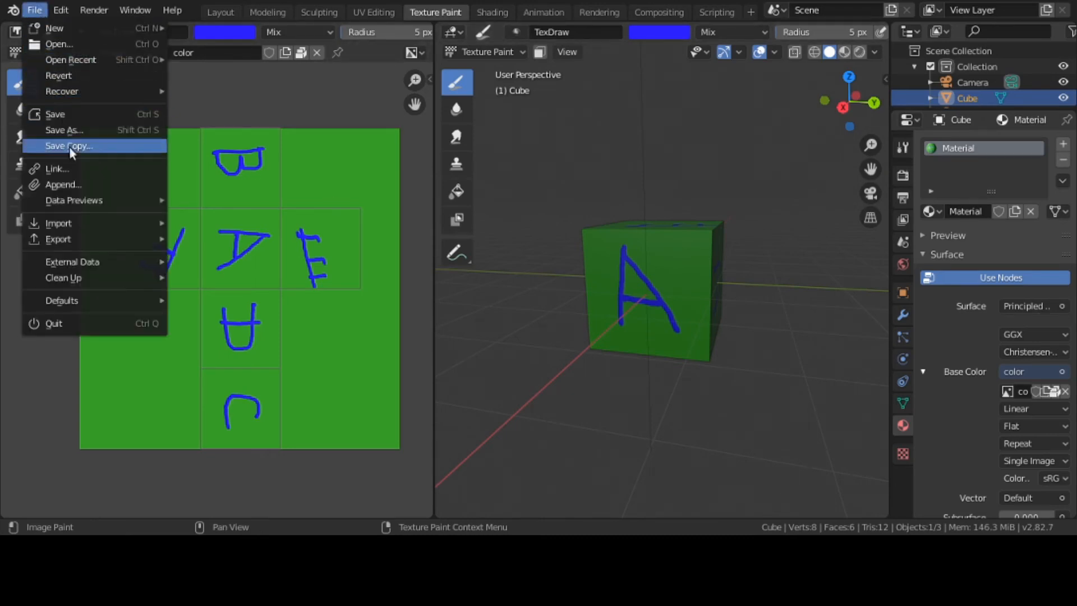
{"action": "mouse_move", "coordinate": [83, 262]}
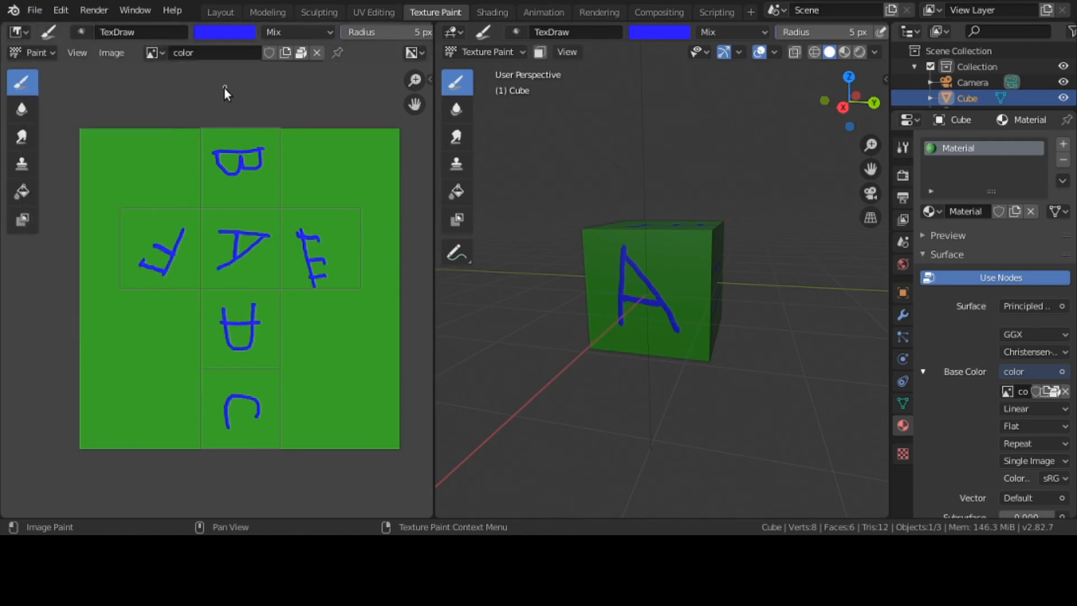
{"action": "left_click", "coordinate": [106, 52]}
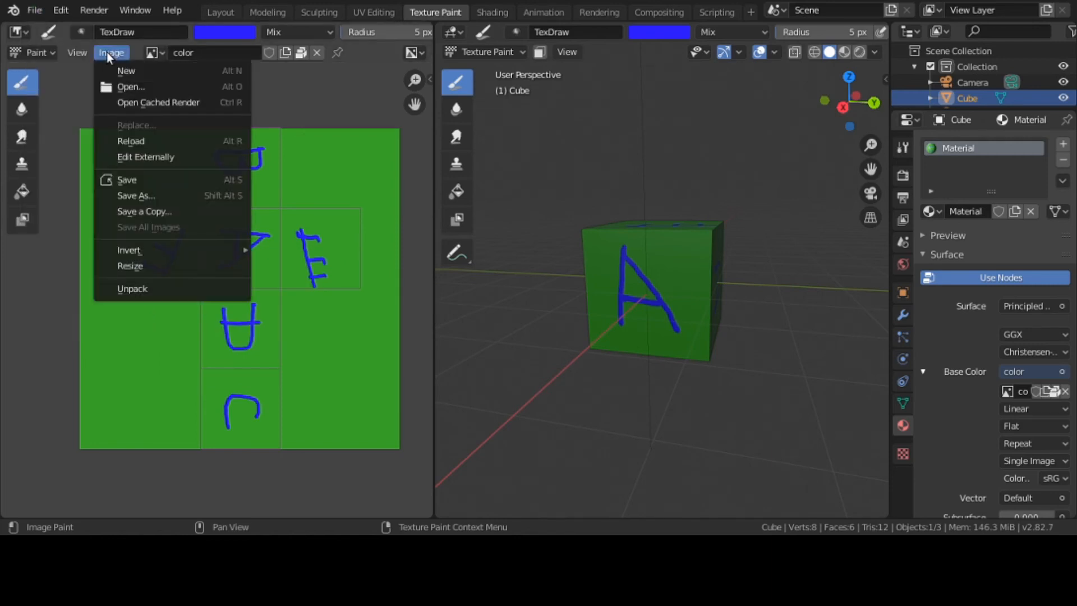
{"action": "left_click", "coordinate": [154, 185]}
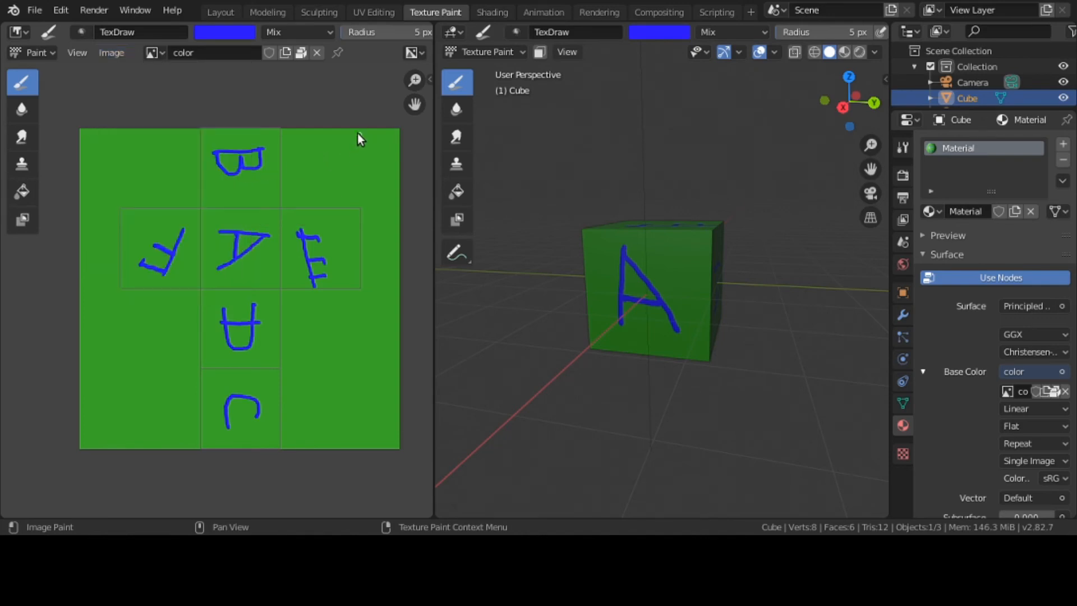
Switch to the Layout workspace and import the alphabet image as a plane using Images as Planes
{"action": "left_click", "coordinate": [220, 12]}
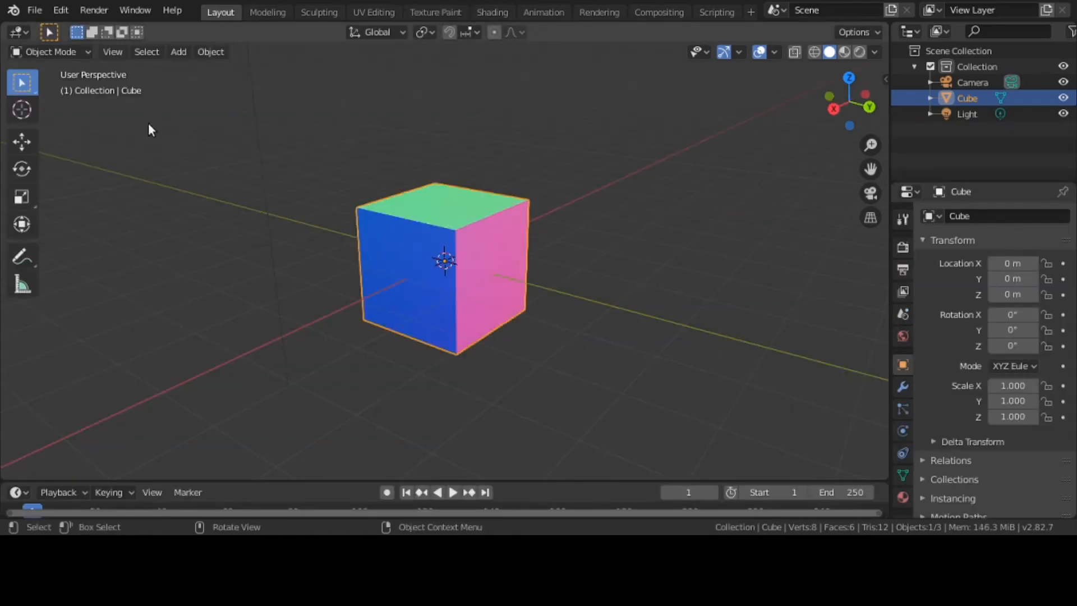
{"action": "left_click", "coordinate": [35, 10]}
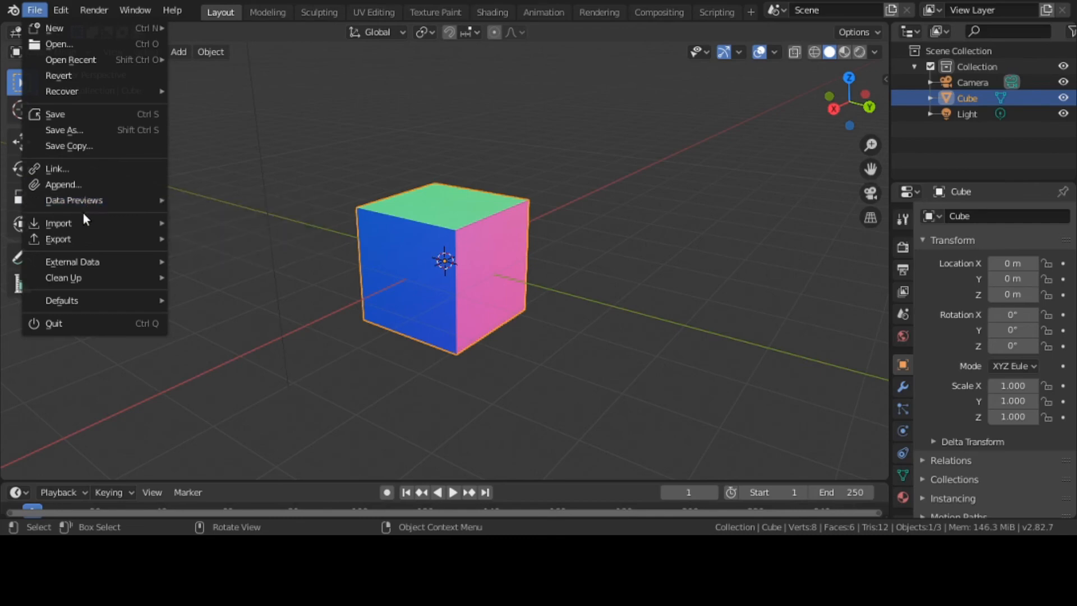
{"action": "mouse_move", "coordinate": [85, 222]}
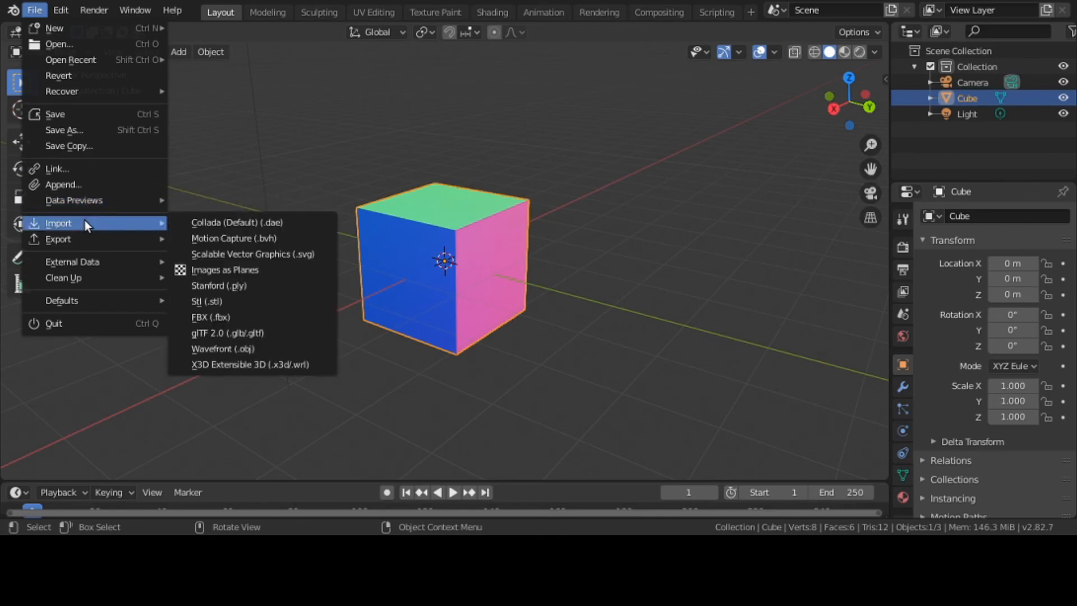
{"action": "left_click", "coordinate": [223, 269]}
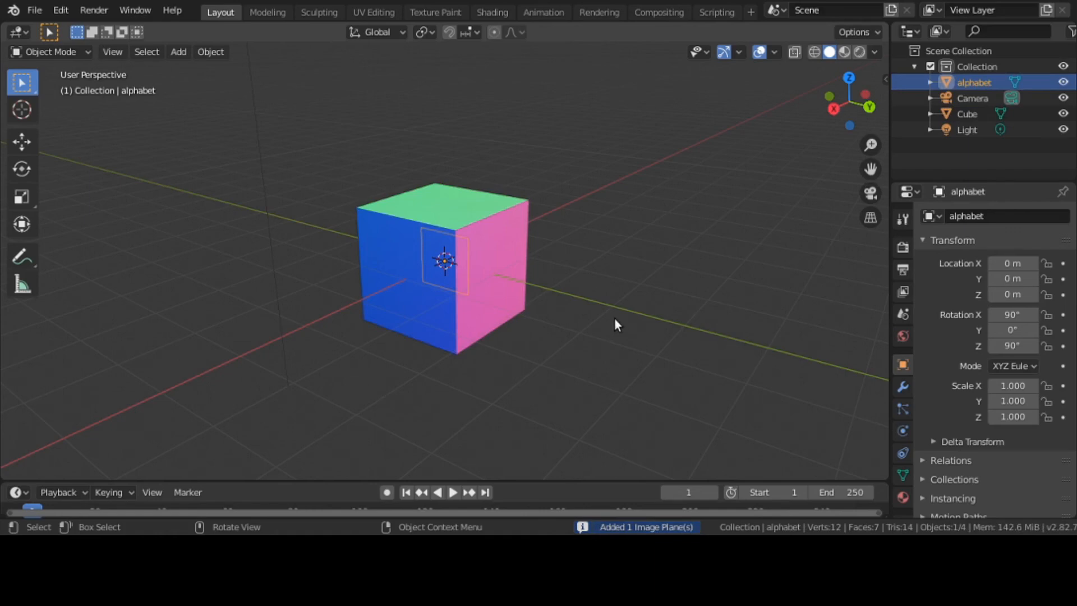
Delete the cube from the scene, keeping the imported alphabet plane
{"action": "left_click", "coordinate": [530, 226]}
{"action": "key", "text": "x"}
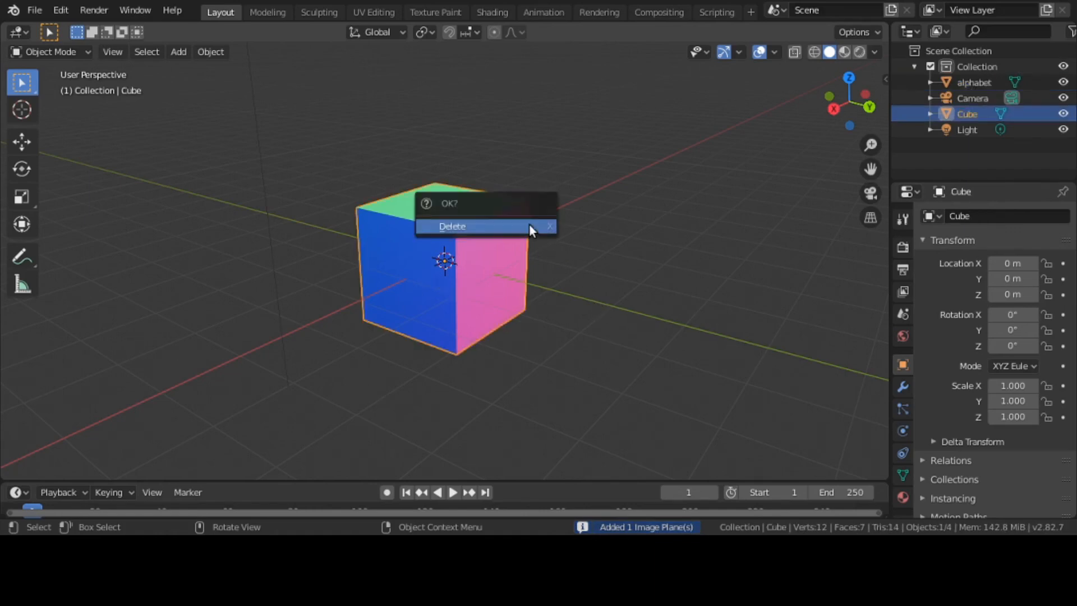
{"action": "left_click", "coordinate": [530, 227]}
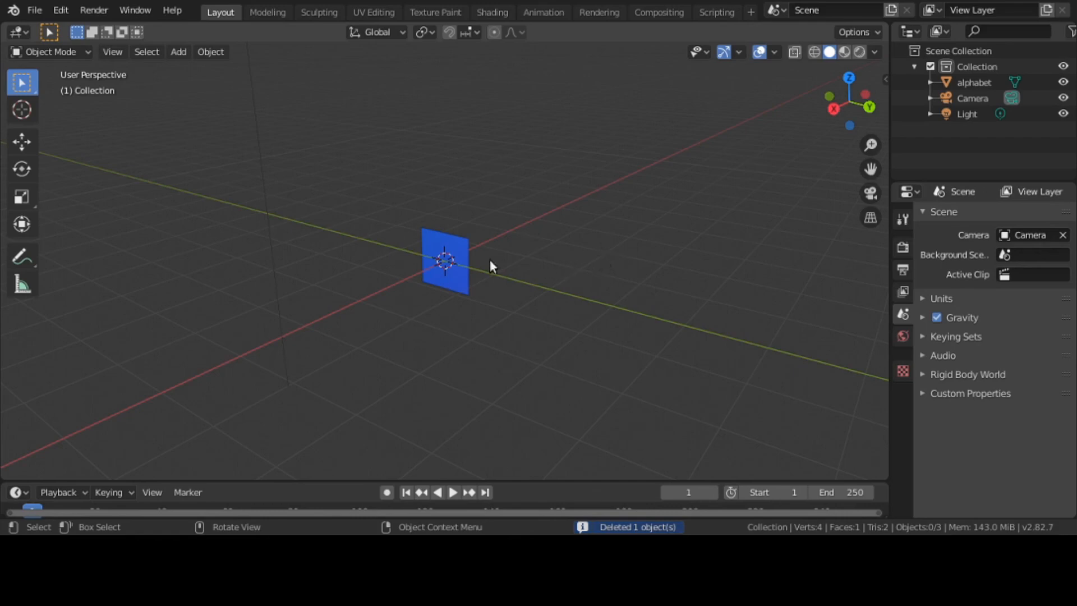
Scale the alphabet plane uniformly by about -6.04 and display its painted texture in Material Preview shading
{"action": "left_click", "coordinate": [445, 263]}
{"action": "key", "text": "s"}
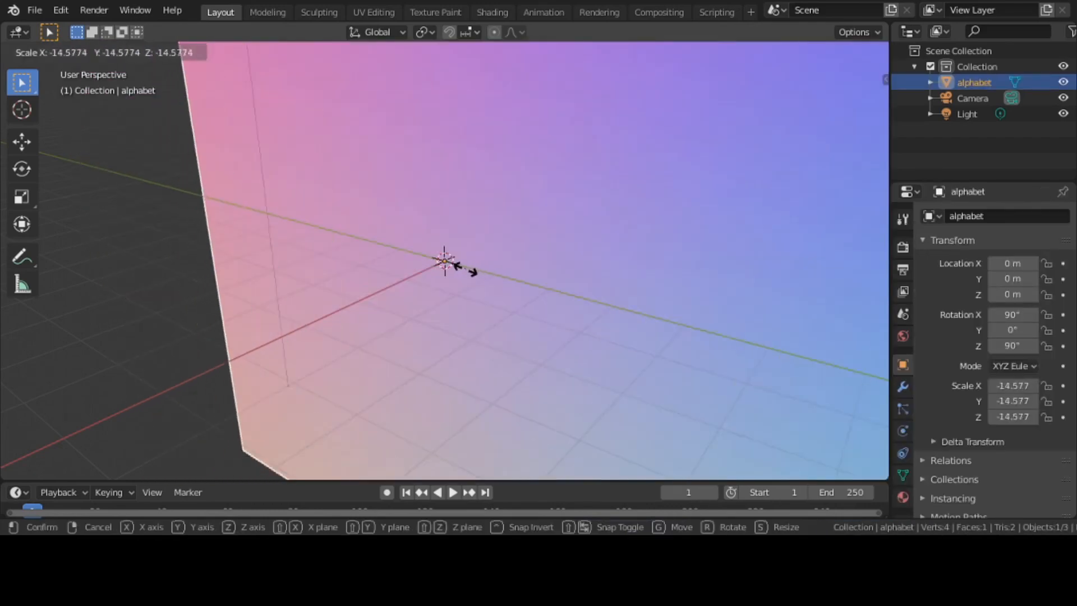
{"action": "left_click", "coordinate": [453, 269]}
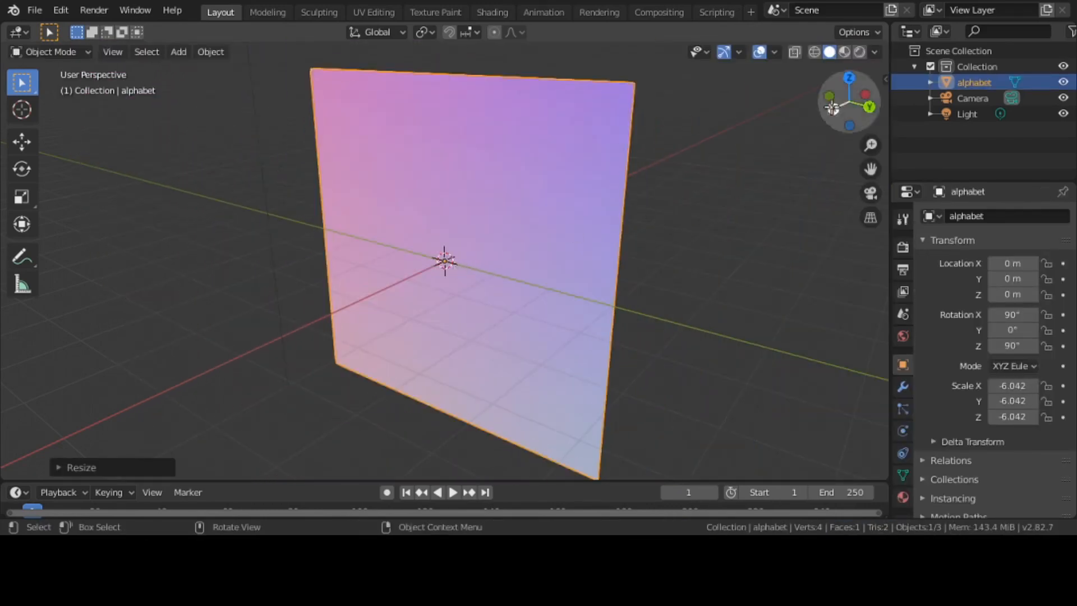
{"action": "left_click", "coordinate": [843, 55]}
{"action": "left_click_drag", "start_coordinate": [814, 112], "coordinate": [766, 163]}
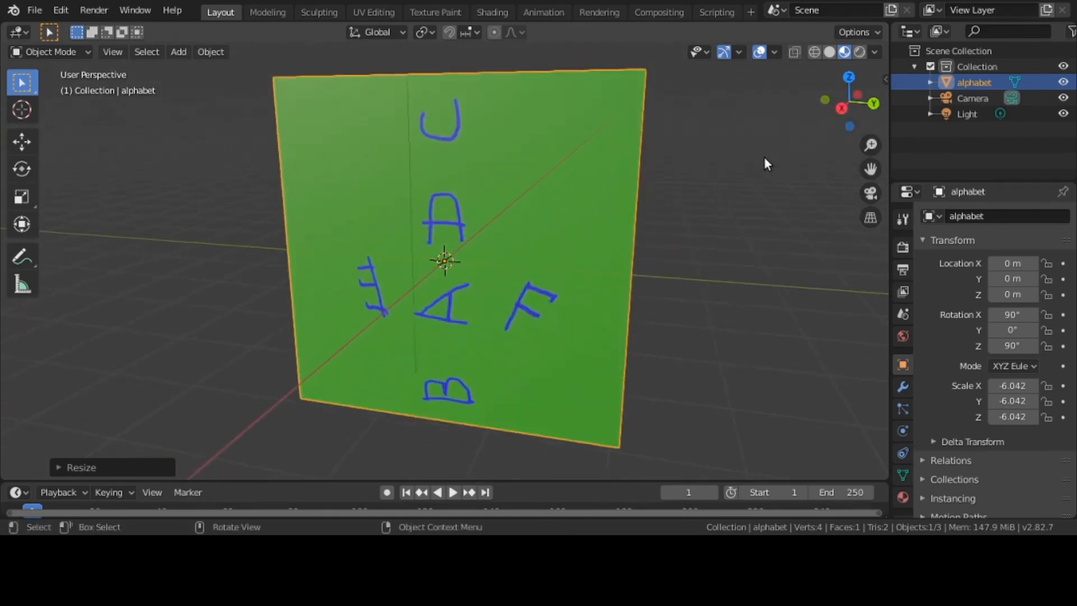